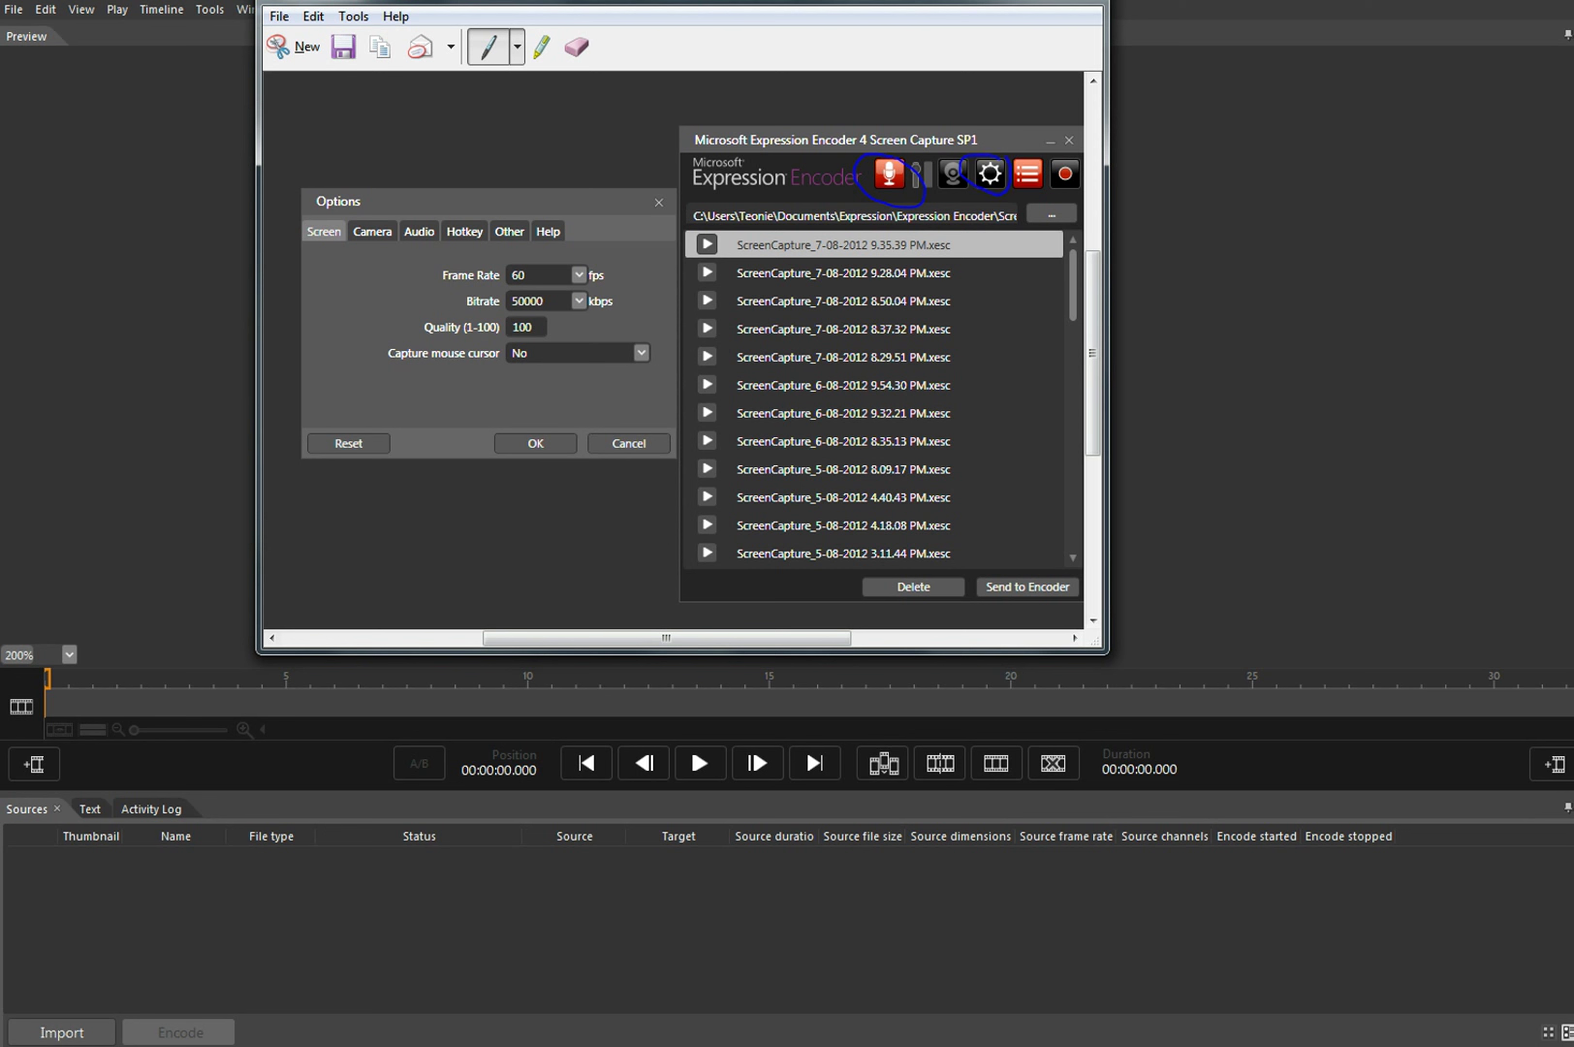
# Annotate the Options settings, the capture list and the record button in the screenshot with pen marks, and close the snip
pyautogui.moveTo(362, 140)
pyautogui.mouseDown()
pyautogui.moveTo(408, 171)
pyautogui.moveTo(366, 169)
pyautogui.moveTo(393, 145)
pyautogui.mouseUp()
pyautogui.moveTo(328, 213)
pyautogui.mouseDown()
pyautogui.moveTo(362, 237)
pyautogui.moveTo(338, 215)
pyautogui.mouseUp()
pyautogui.moveTo(549, 274)
pyautogui.mouseDown()
pyautogui.moveTo(515, 298)
pyautogui.moveTo(553, 330)
pyautogui.moveTo(523, 350)
pyautogui.mouseUp()
pyautogui.moveTo(453, 226)
pyautogui.mouseDown()
pyautogui.moveTo(421, 207)
pyautogui.moveTo(400, 260)
pyautogui.moveTo(389, 205)
pyautogui.mouseUp()
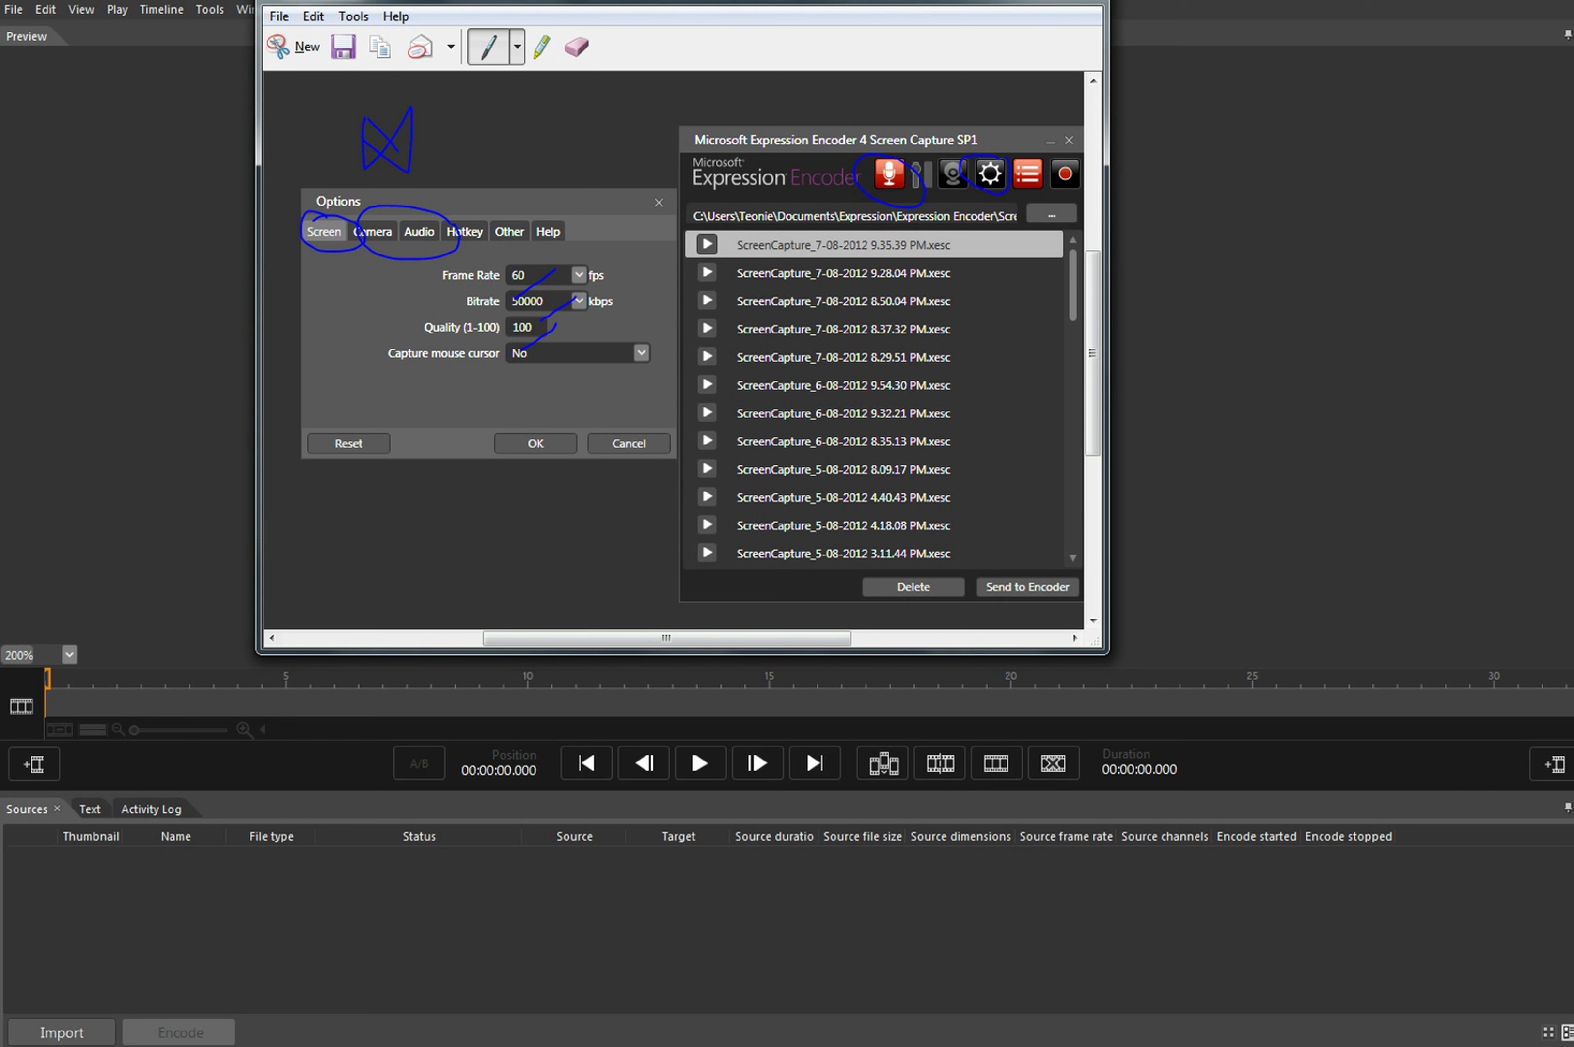
pyautogui.moveTo(656, 191)
pyautogui.mouseDown()
pyautogui.moveTo(639, 223)
pyautogui.moveTo(654, 199)
pyautogui.mouseUp()
pyautogui.moveTo(989, 268)
pyautogui.mouseDown()
pyautogui.moveTo(994, 550)
pyautogui.moveTo(1014, 433)
pyautogui.moveTo(1009, 366)
pyautogui.mouseUp()
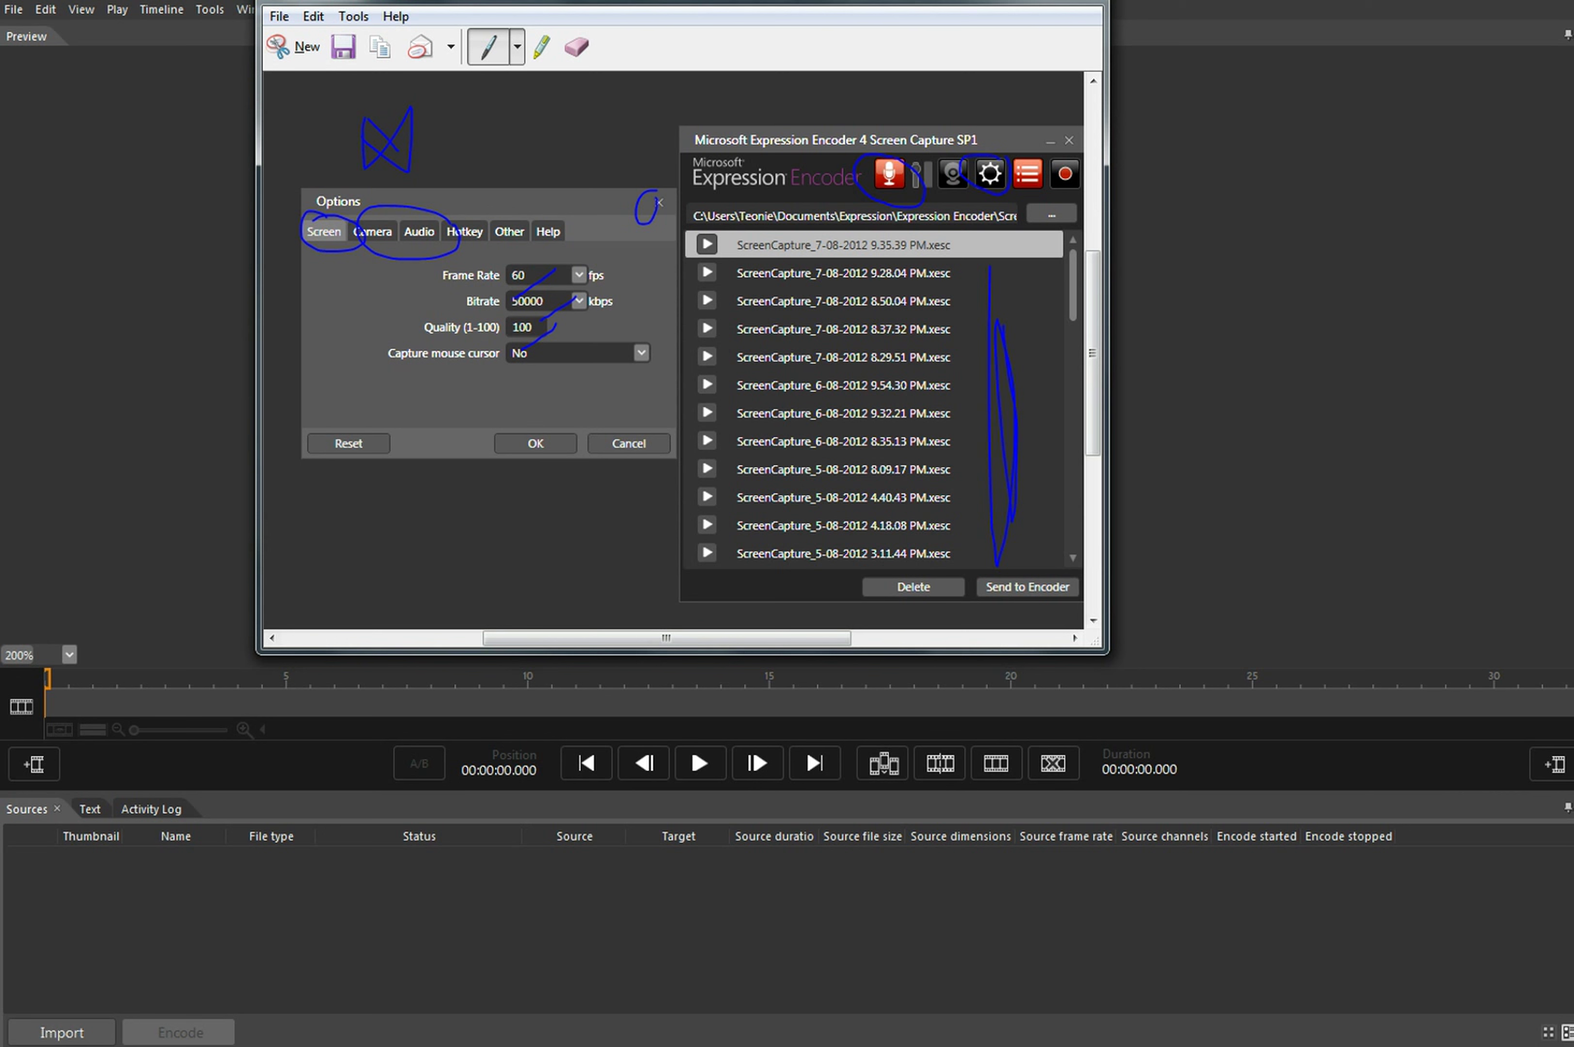
pyautogui.moveTo(1075, 166)
pyautogui.mouseDown()
pyautogui.moveTo(1029, 201)
pyautogui.moveTo(1077, 212)
pyautogui.mouseUp()
pyautogui.hotkey('alt', 'F4')
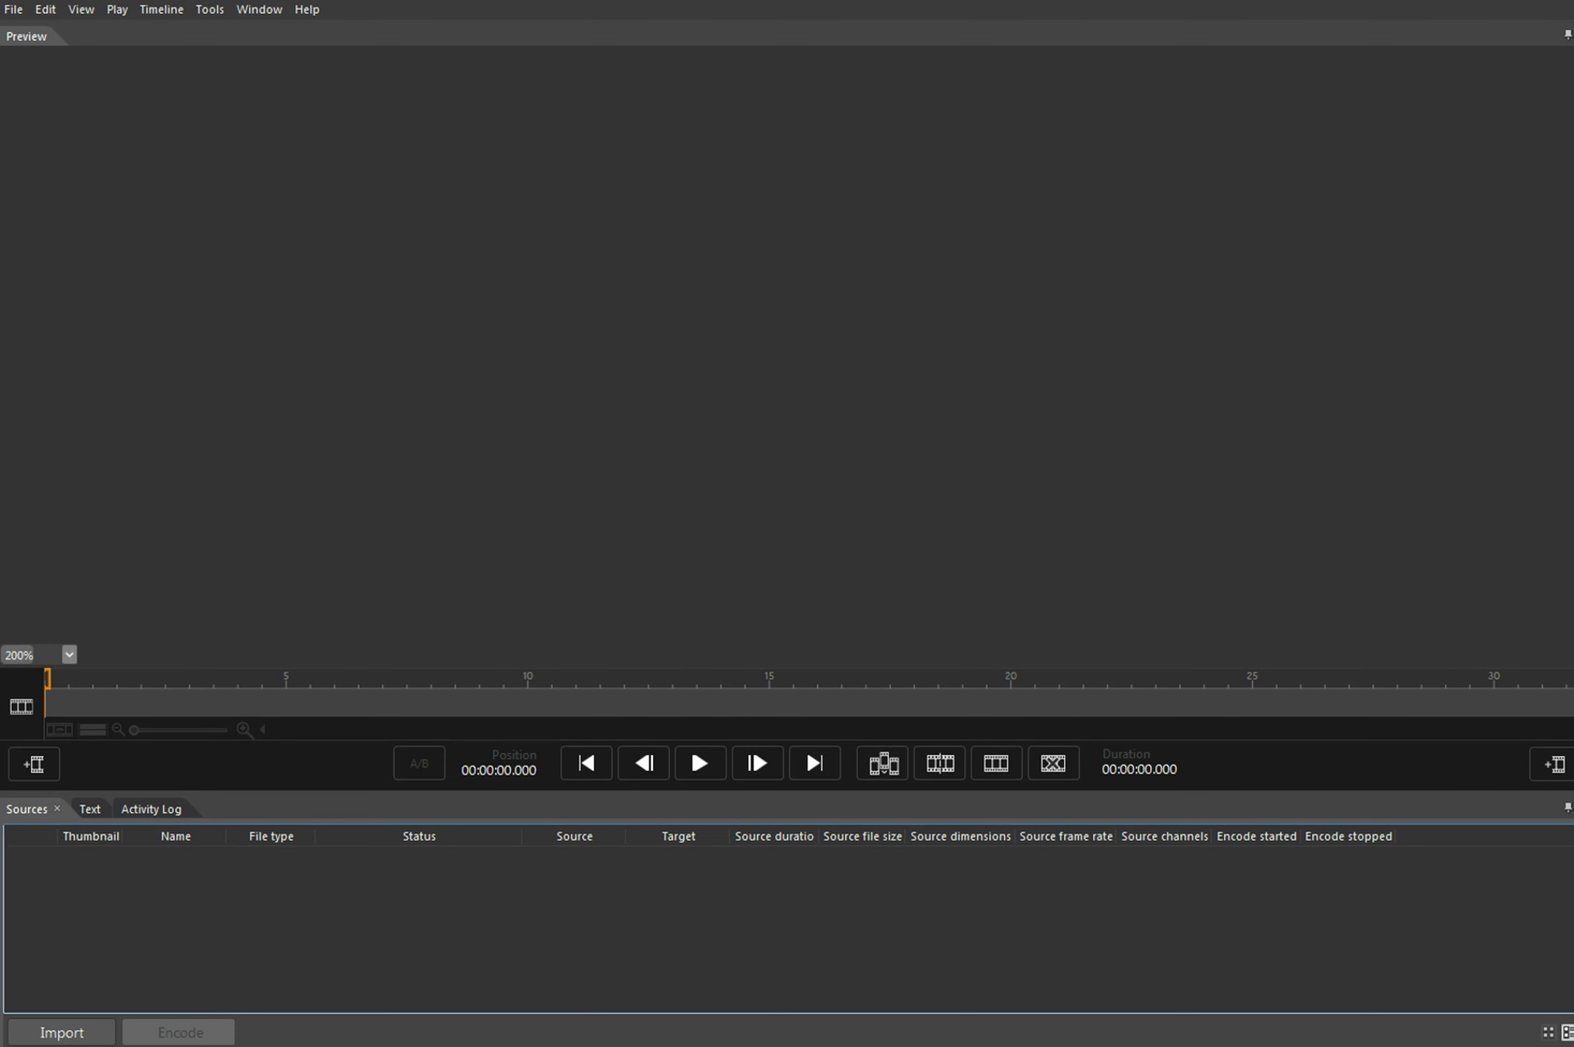
# Import the media file ScreenCapture_5-08-2012 8.09.17 PM from the Screen Capture Output folder
pyautogui.hotkey('ctrl', 'i')
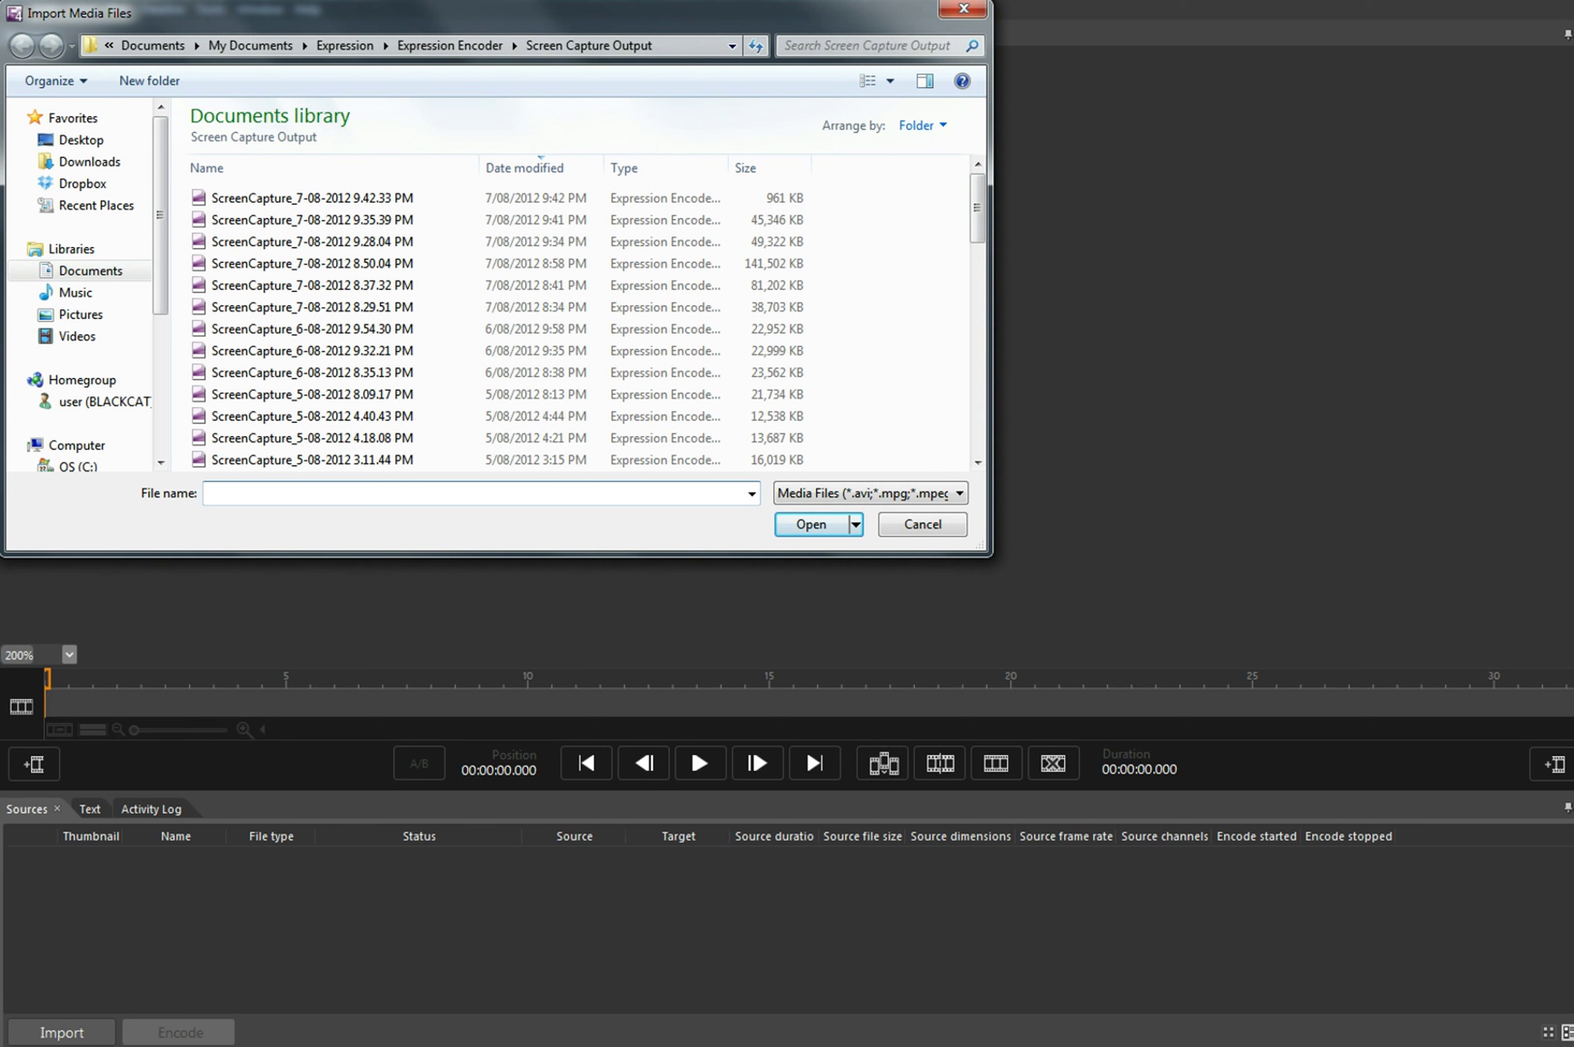
pyautogui.scroll(-13, 758, 197)
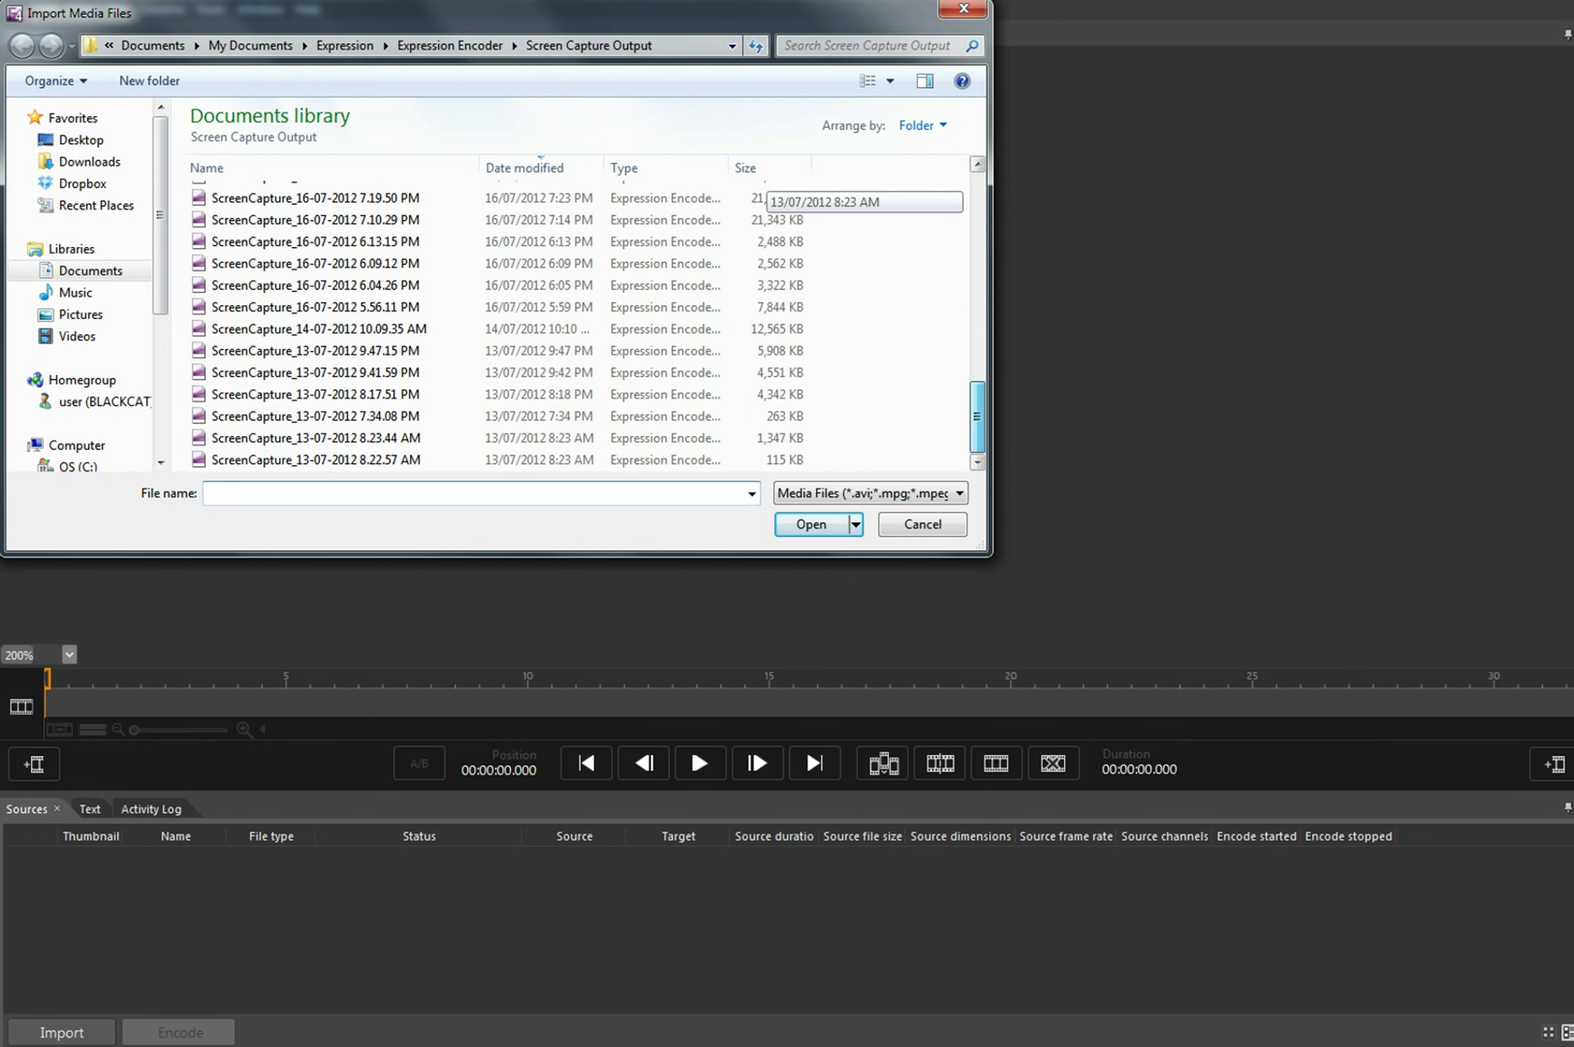
pyautogui.scroll(13, 589, 306)
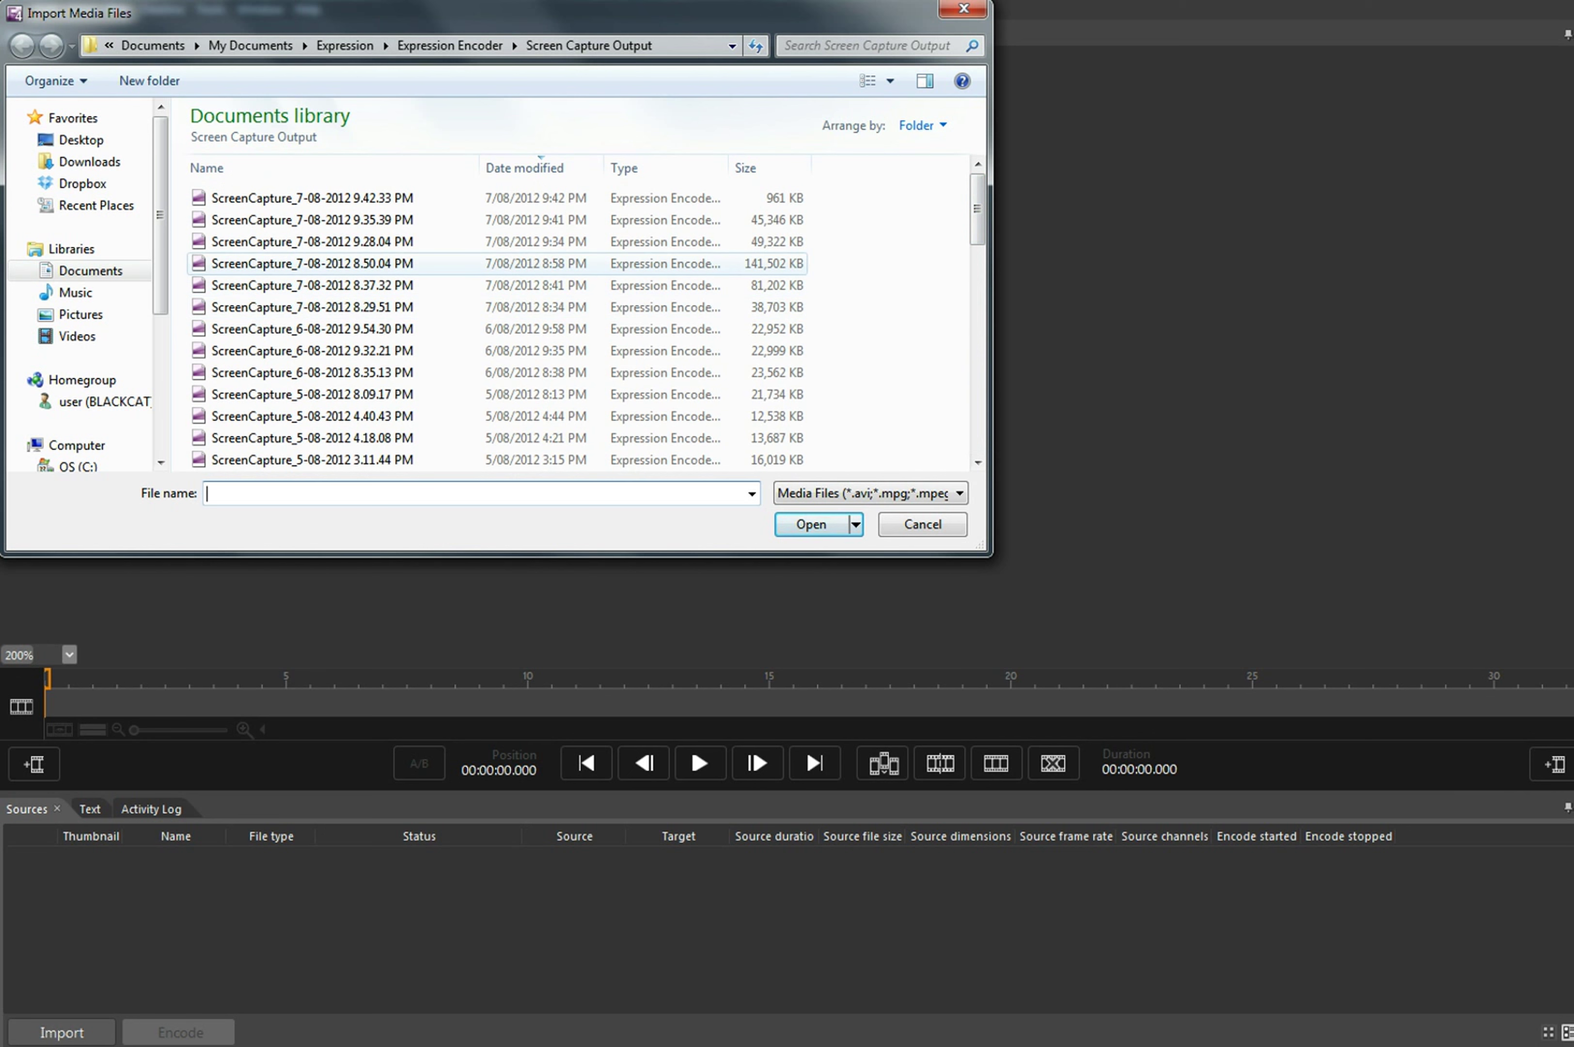
pyautogui.click(312, 262)
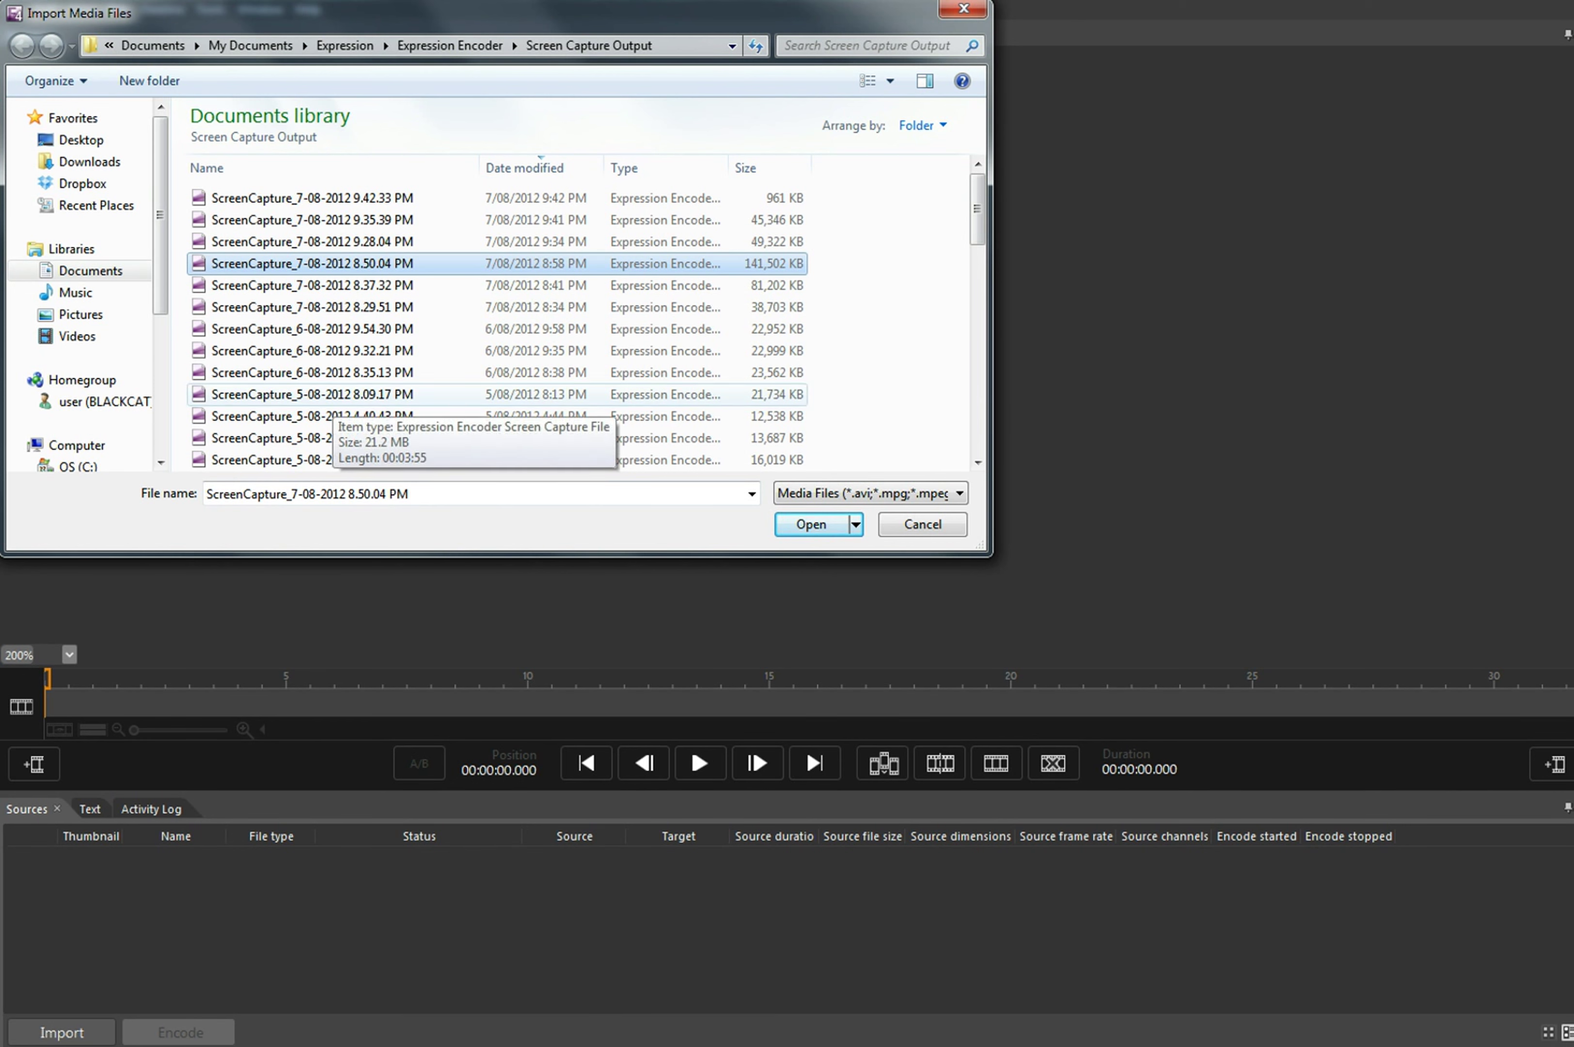
pyautogui.click(328, 394)
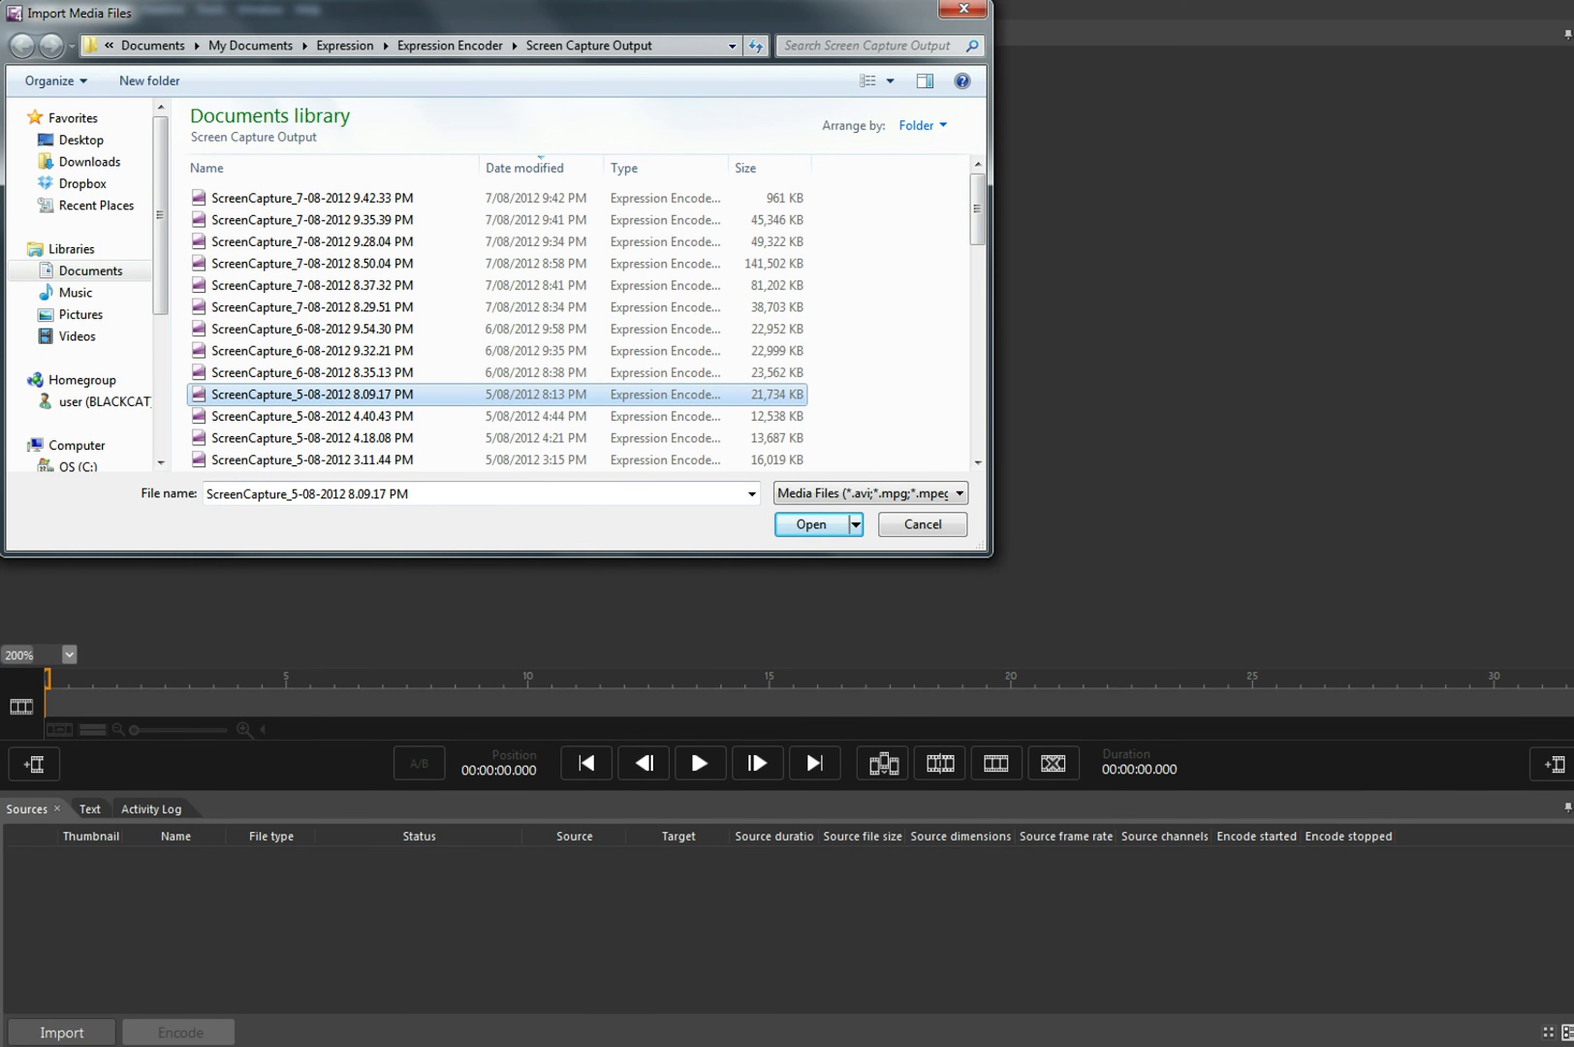
pyautogui.click(811, 523)
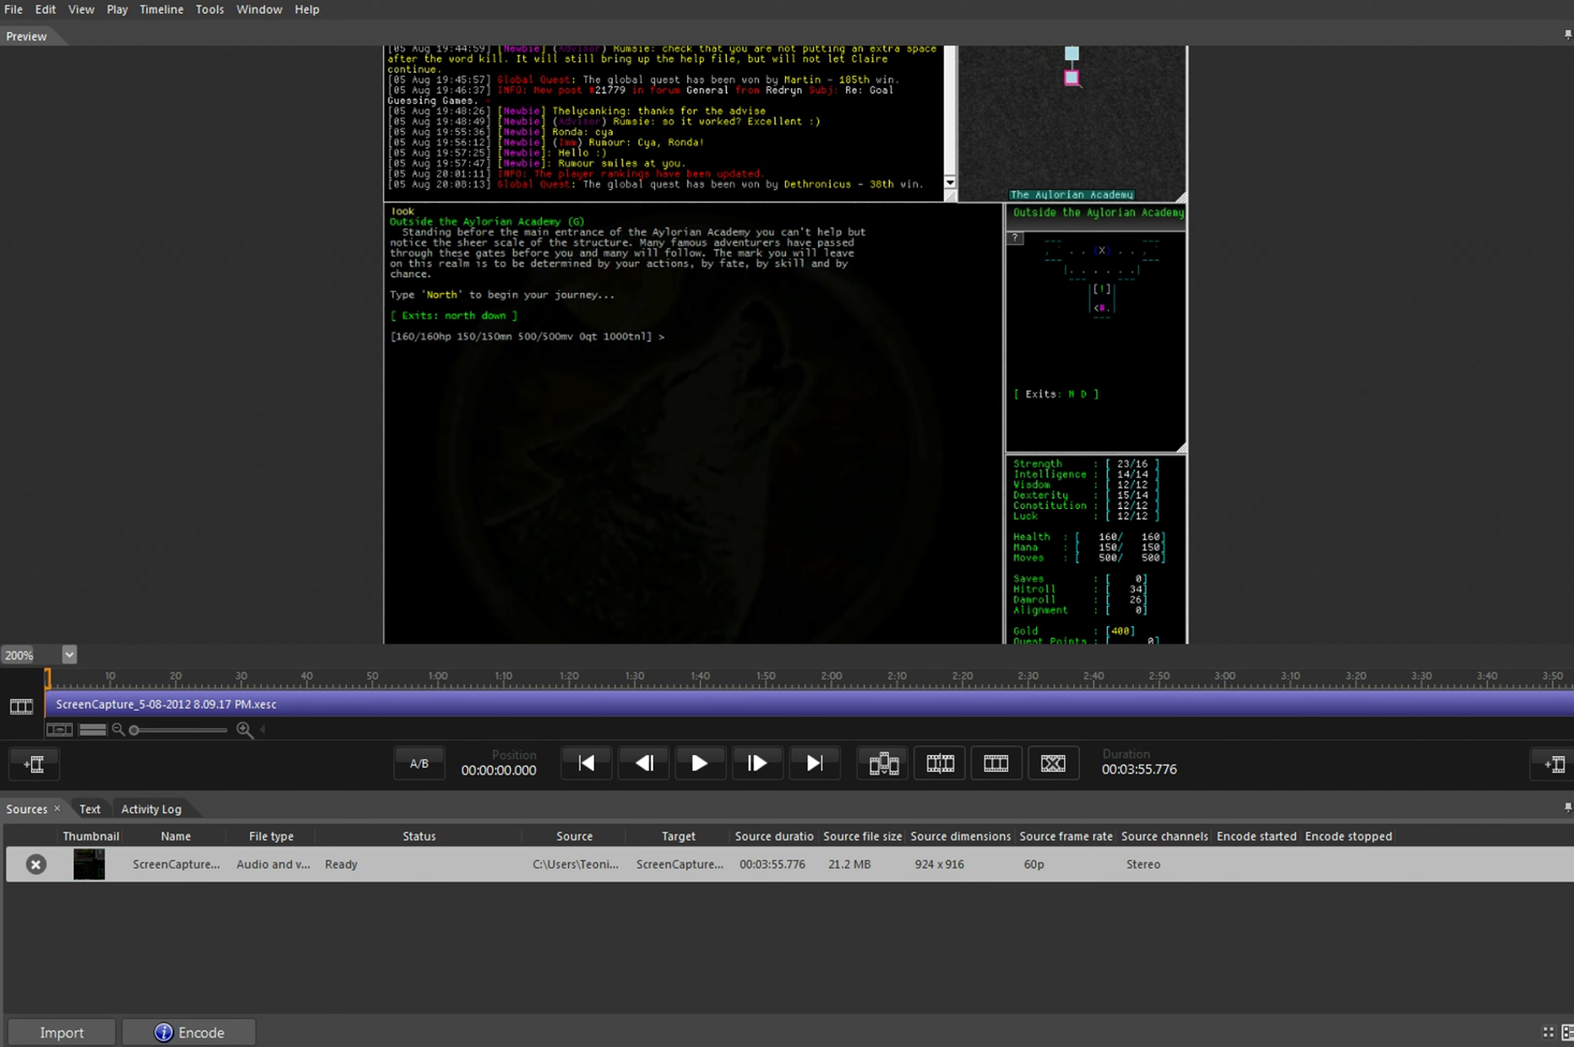
pyautogui.hotkey('ctrl', '+')
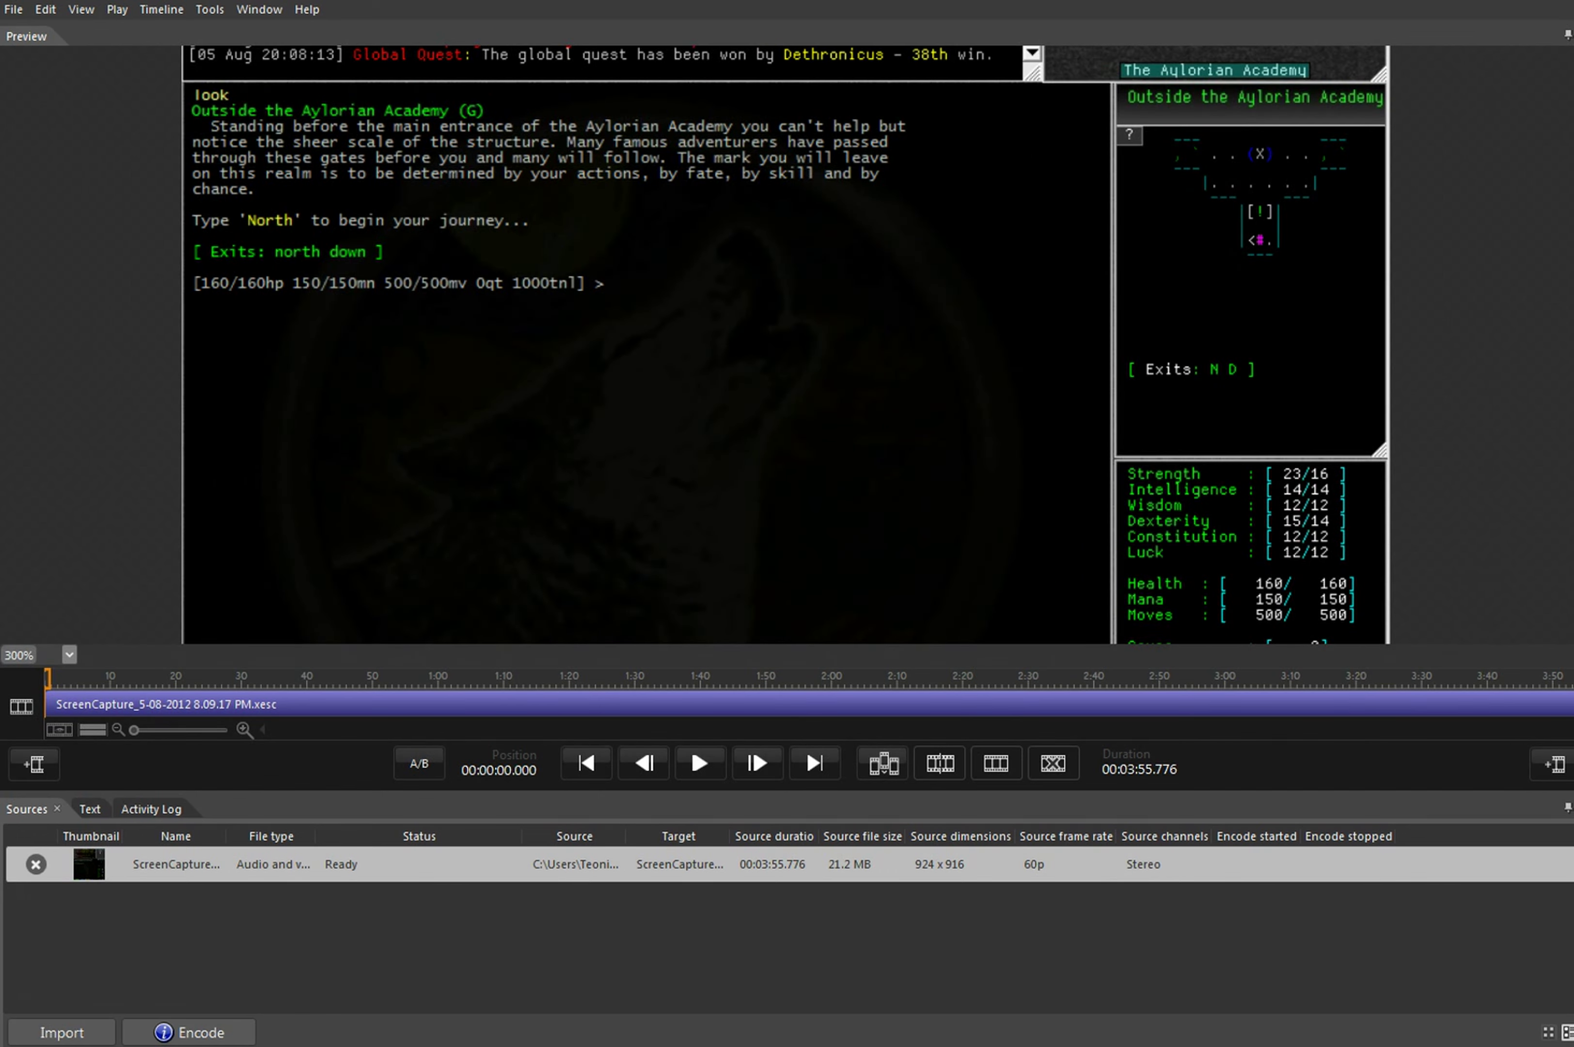
pyautogui.hotkey('ctrl', '-')
pyautogui.hotkey('ctrl', '-')
pyautogui.hotkey('ctrl', '-')
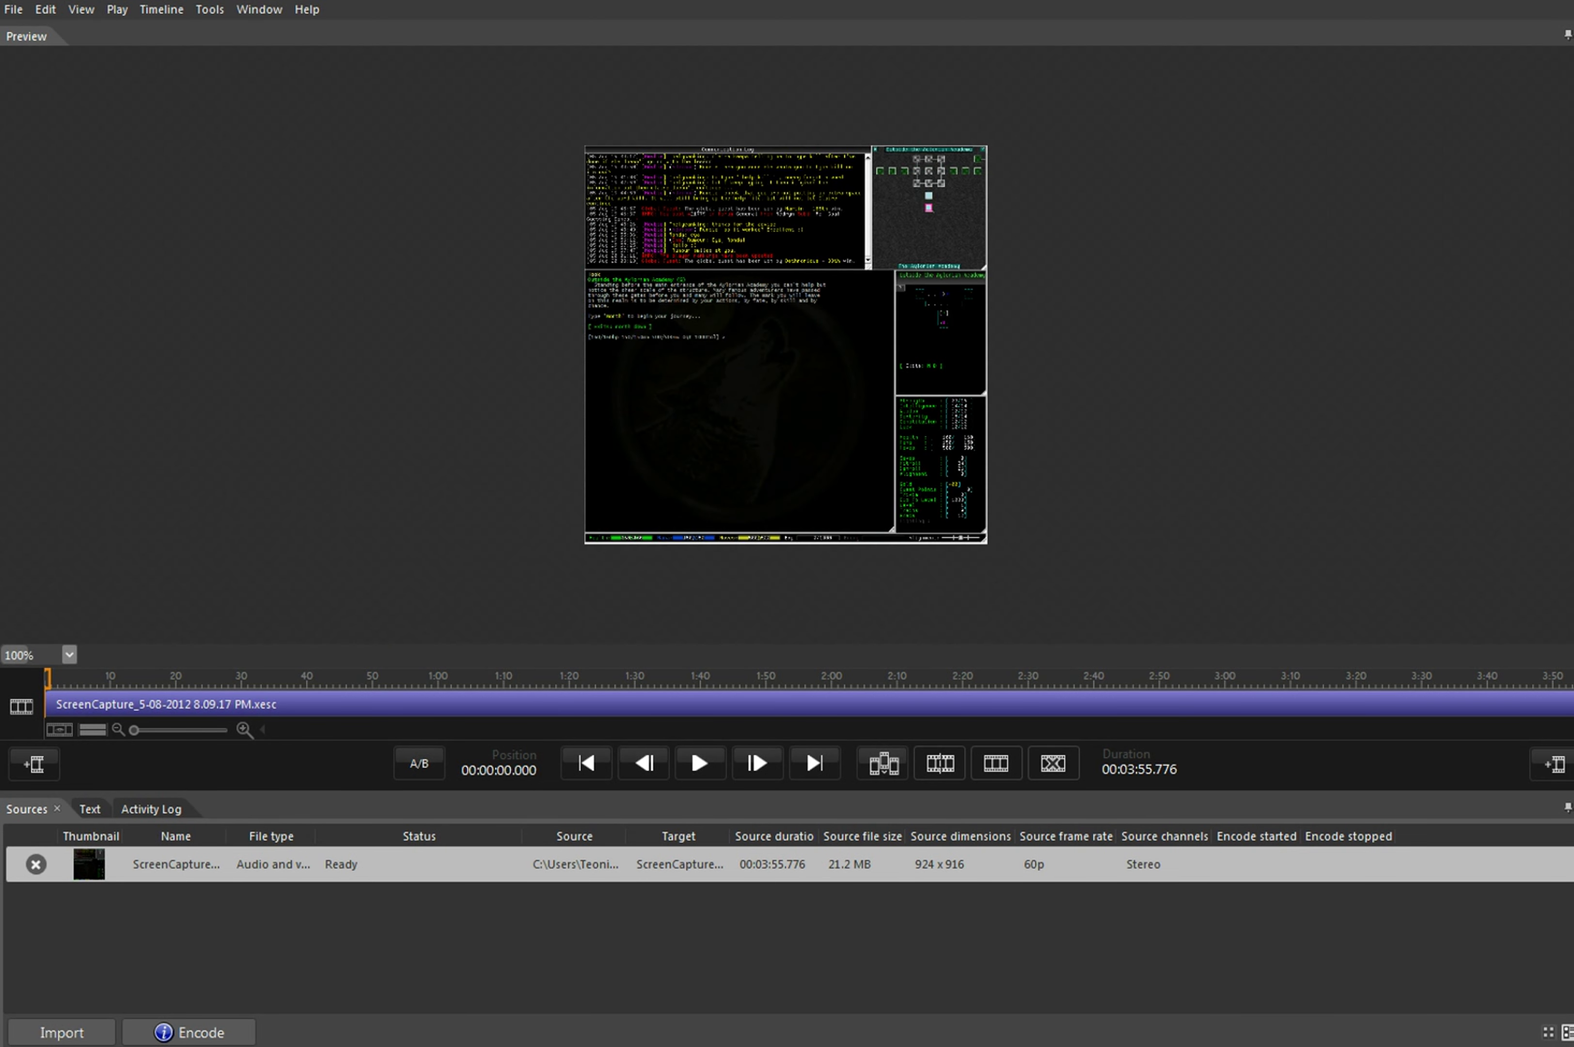
pyautogui.hotkey('ctrl', '+')
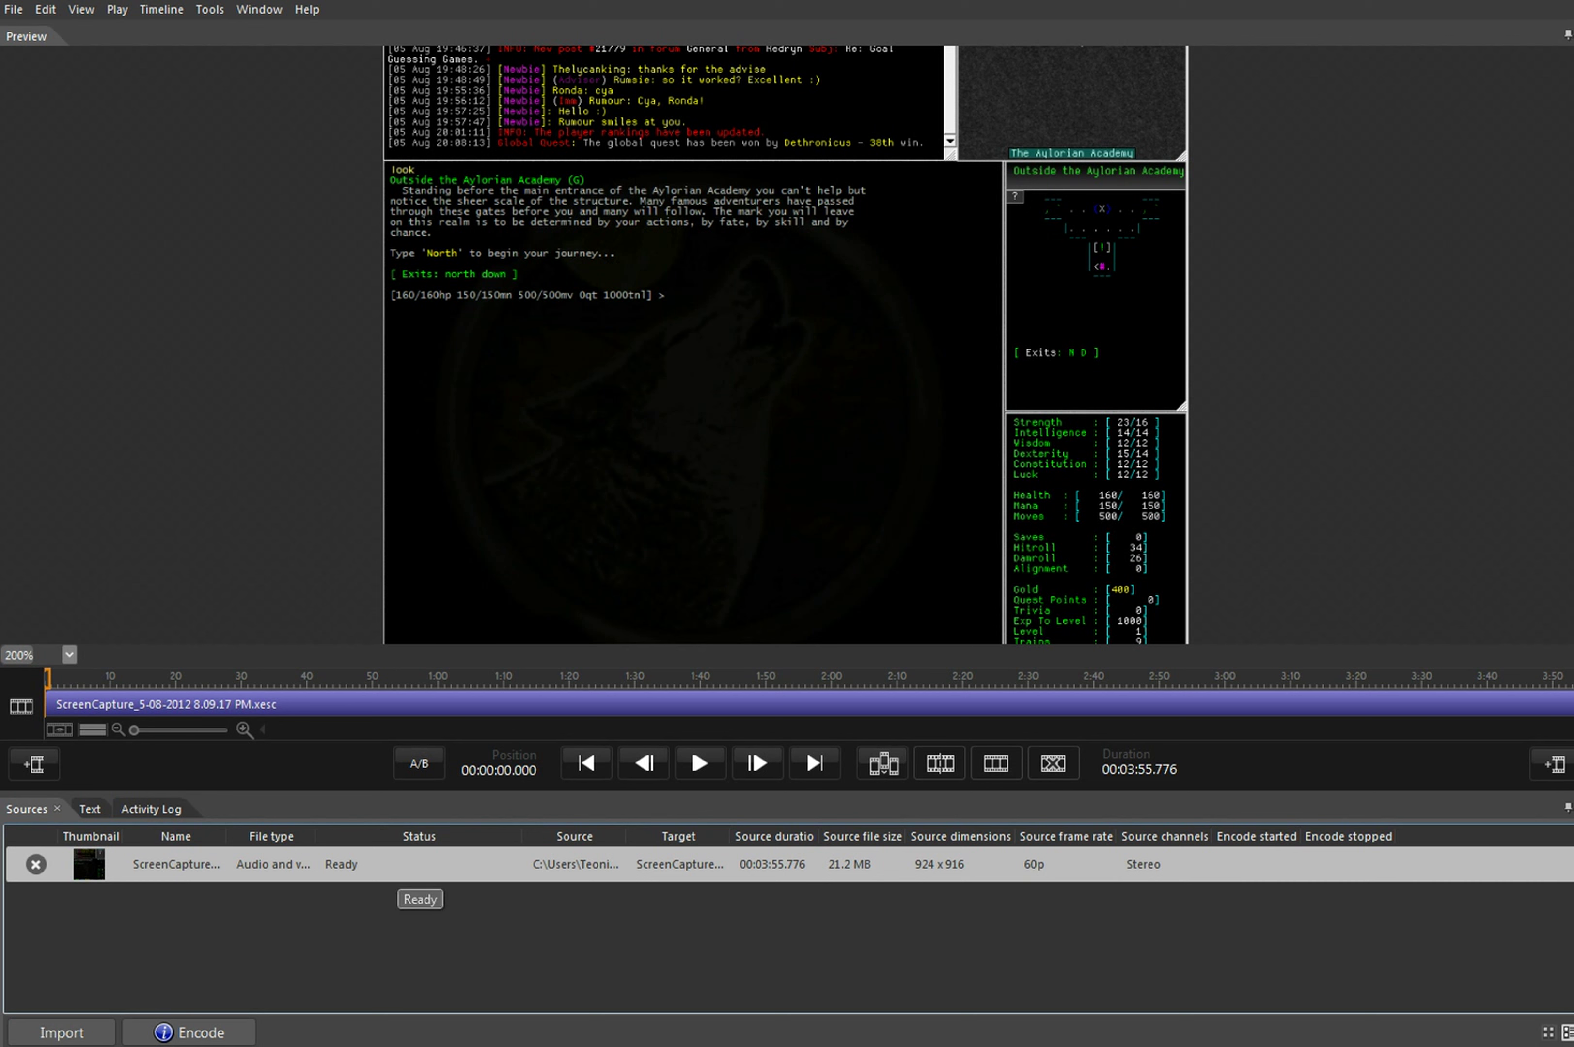
# Apply the Silverlight preset VC-1 IIS Smooth Streaming - HD 1080p VBR to the imported screen capture
pyautogui.rightClick(400, 870)
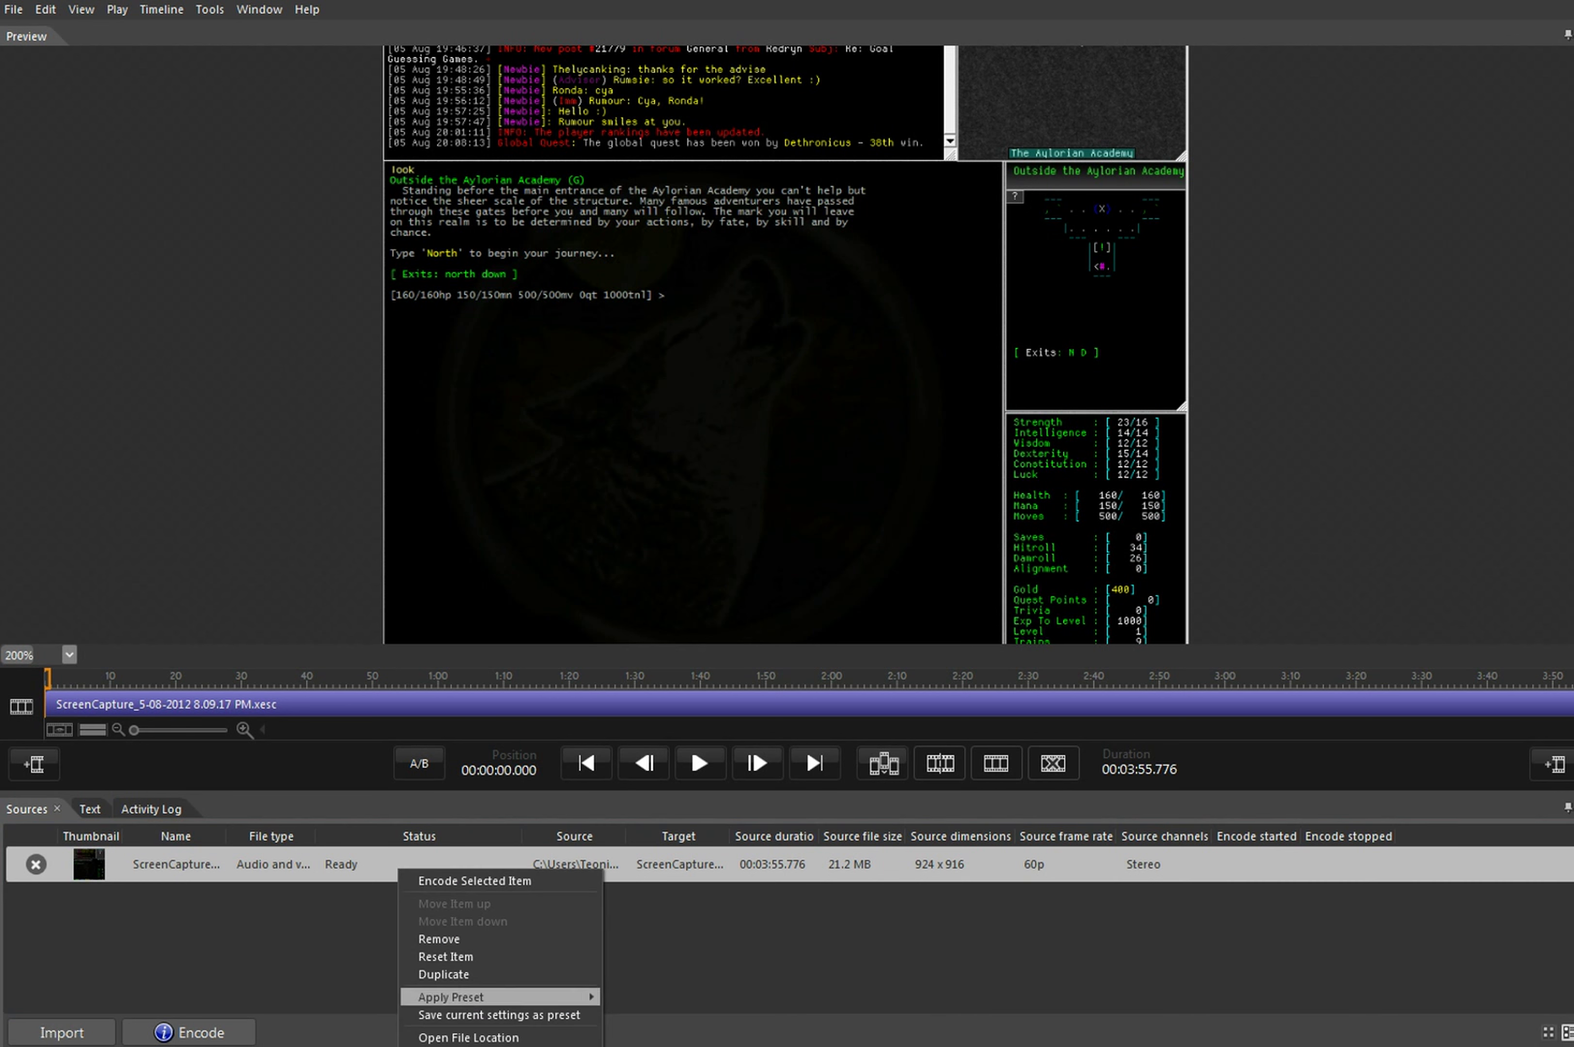
pyautogui.moveTo(474, 997)
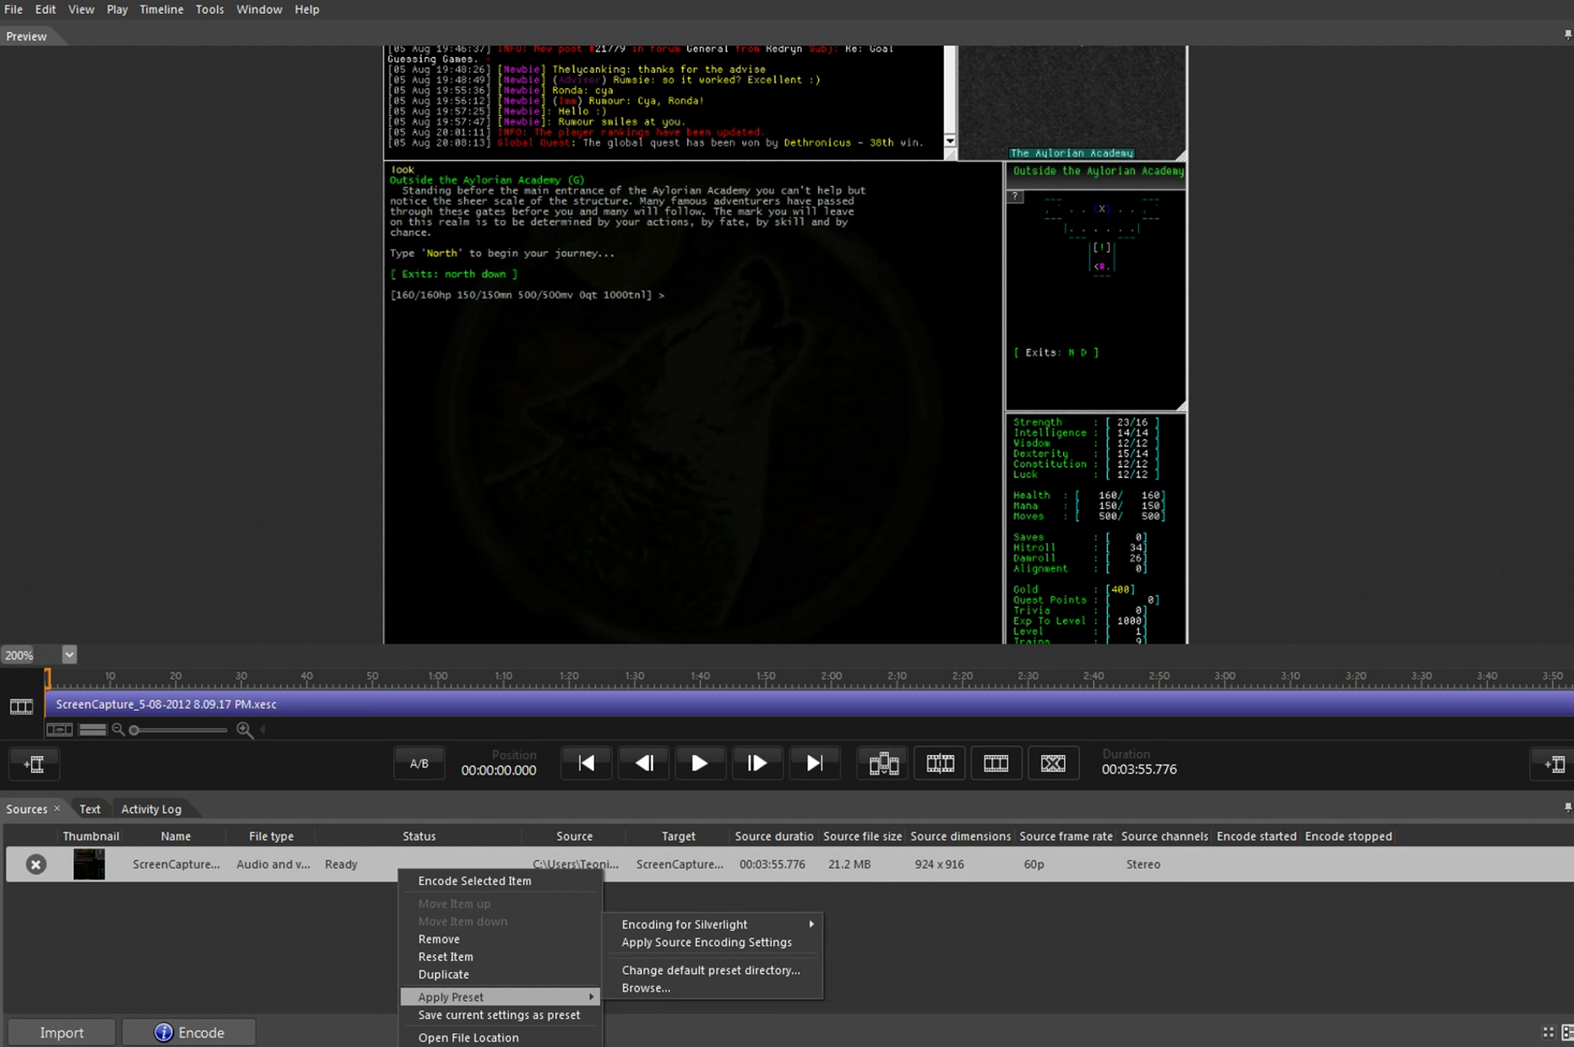
pyautogui.moveTo(684, 924)
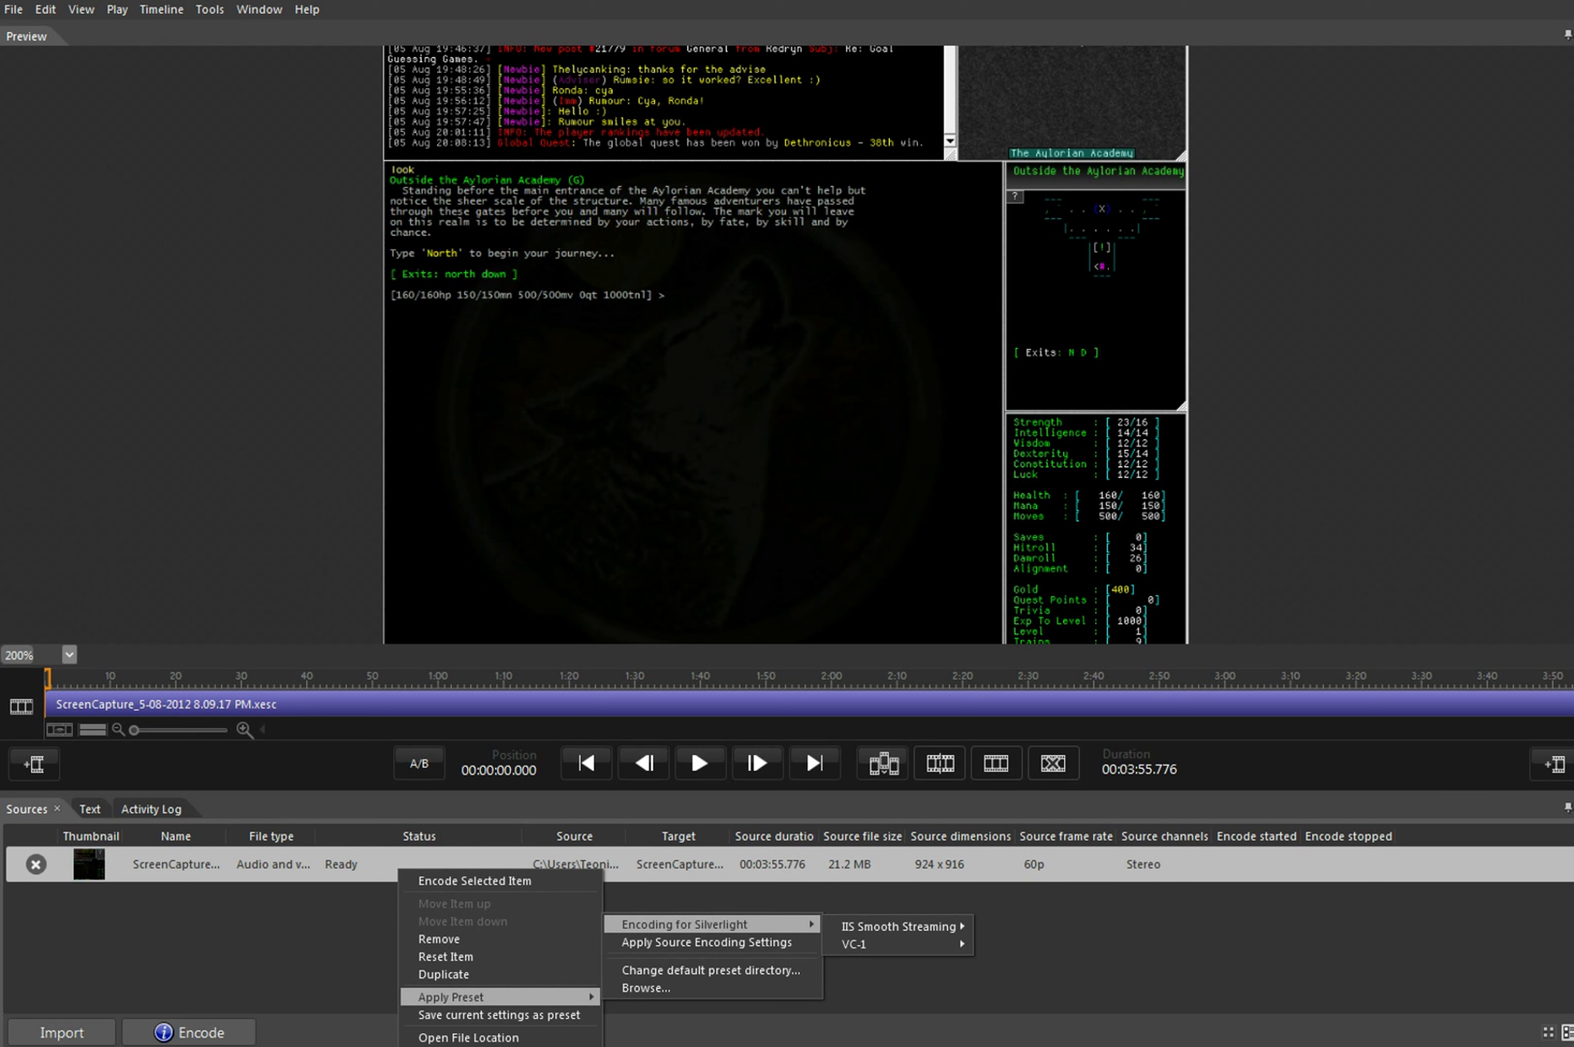
pyautogui.moveTo(898, 926)
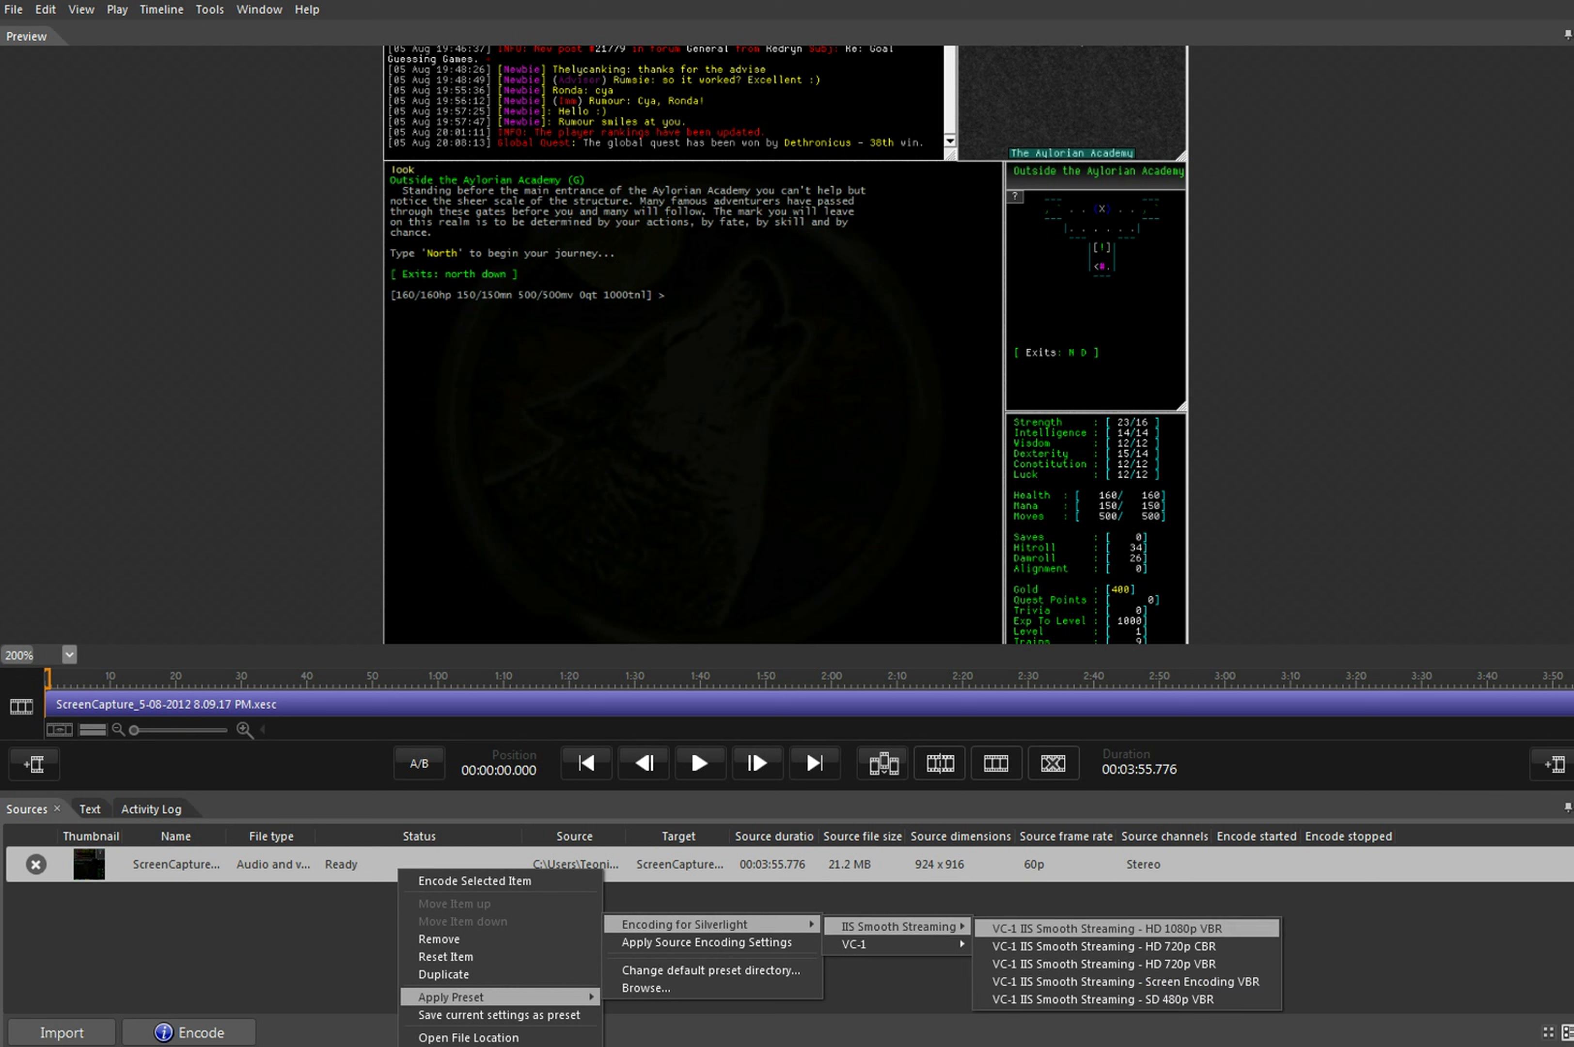
pyautogui.press('Return')
pyautogui.press('Down')
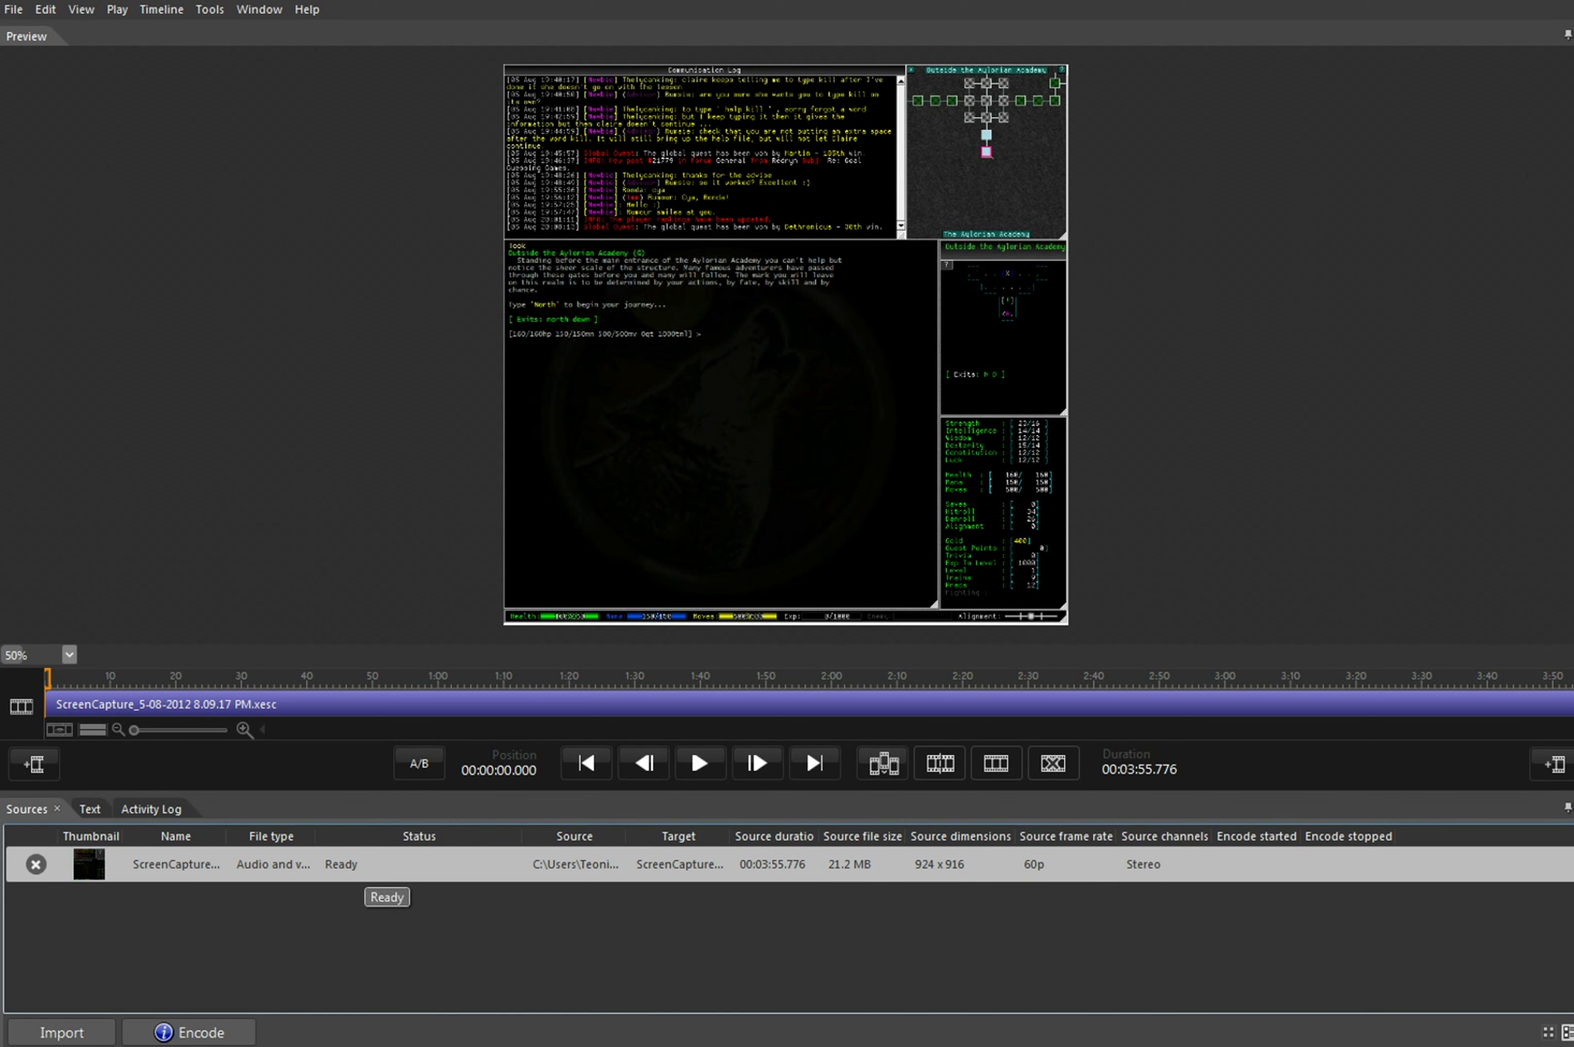
# Start encoding the selected screen capture and cancel the running encode
pyautogui.rightClick(366, 866)
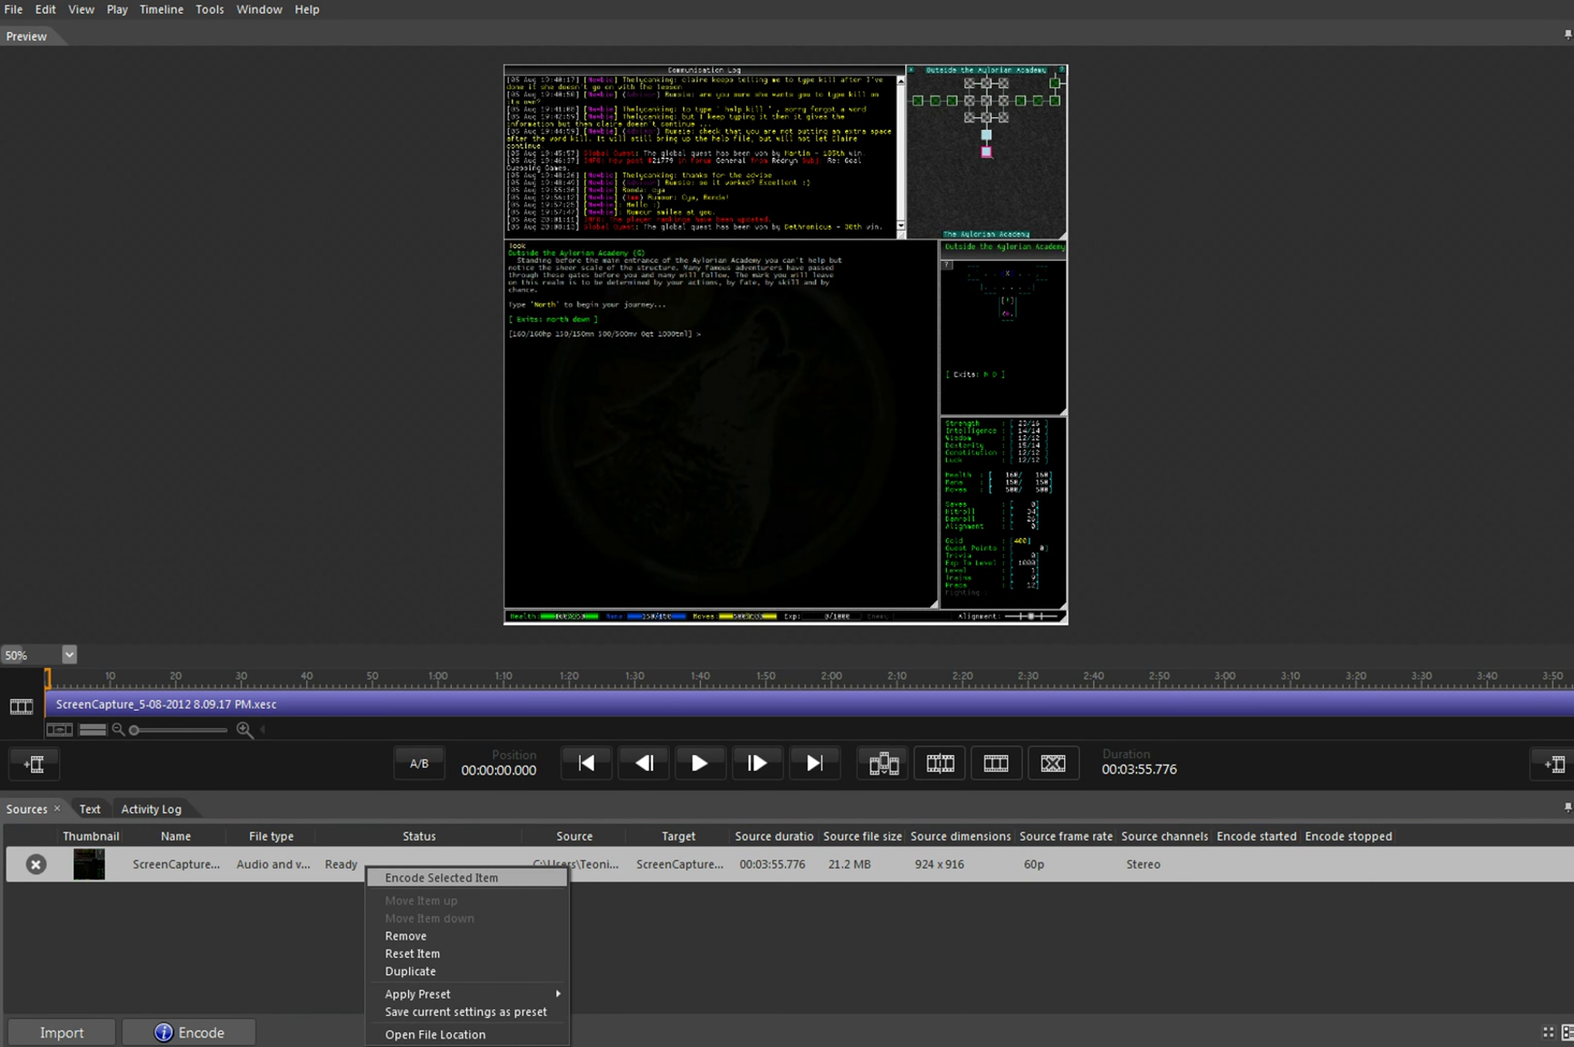
pyautogui.click(441, 876)
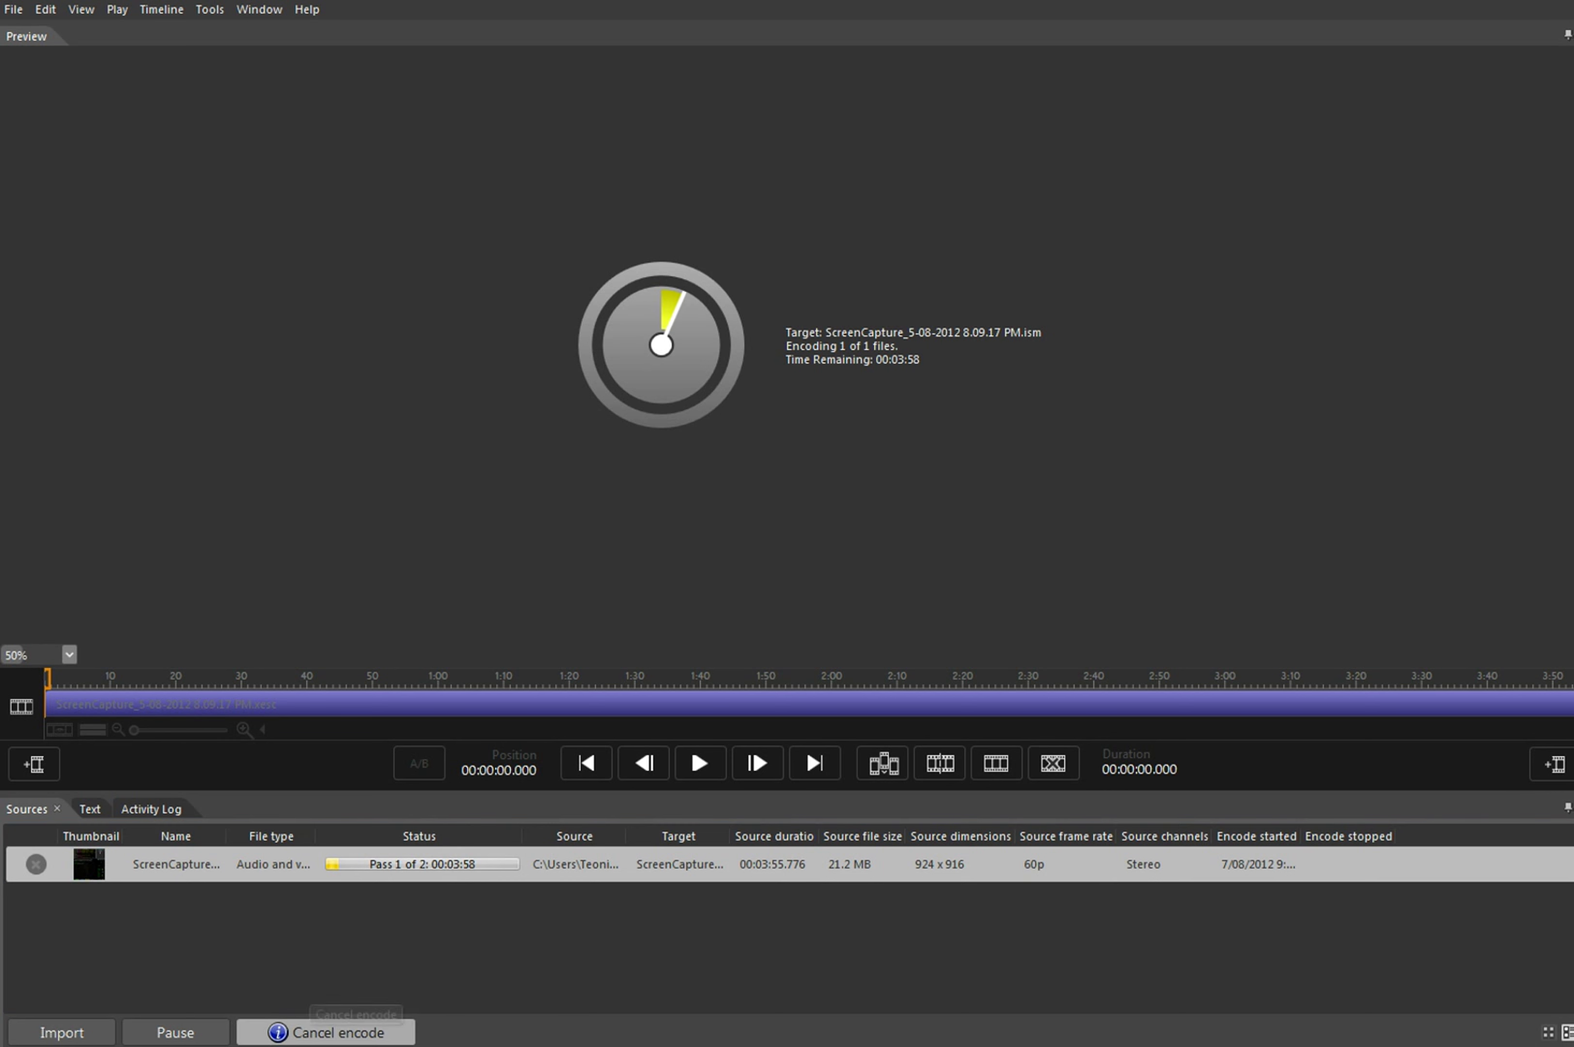
pyautogui.click(335, 1032)
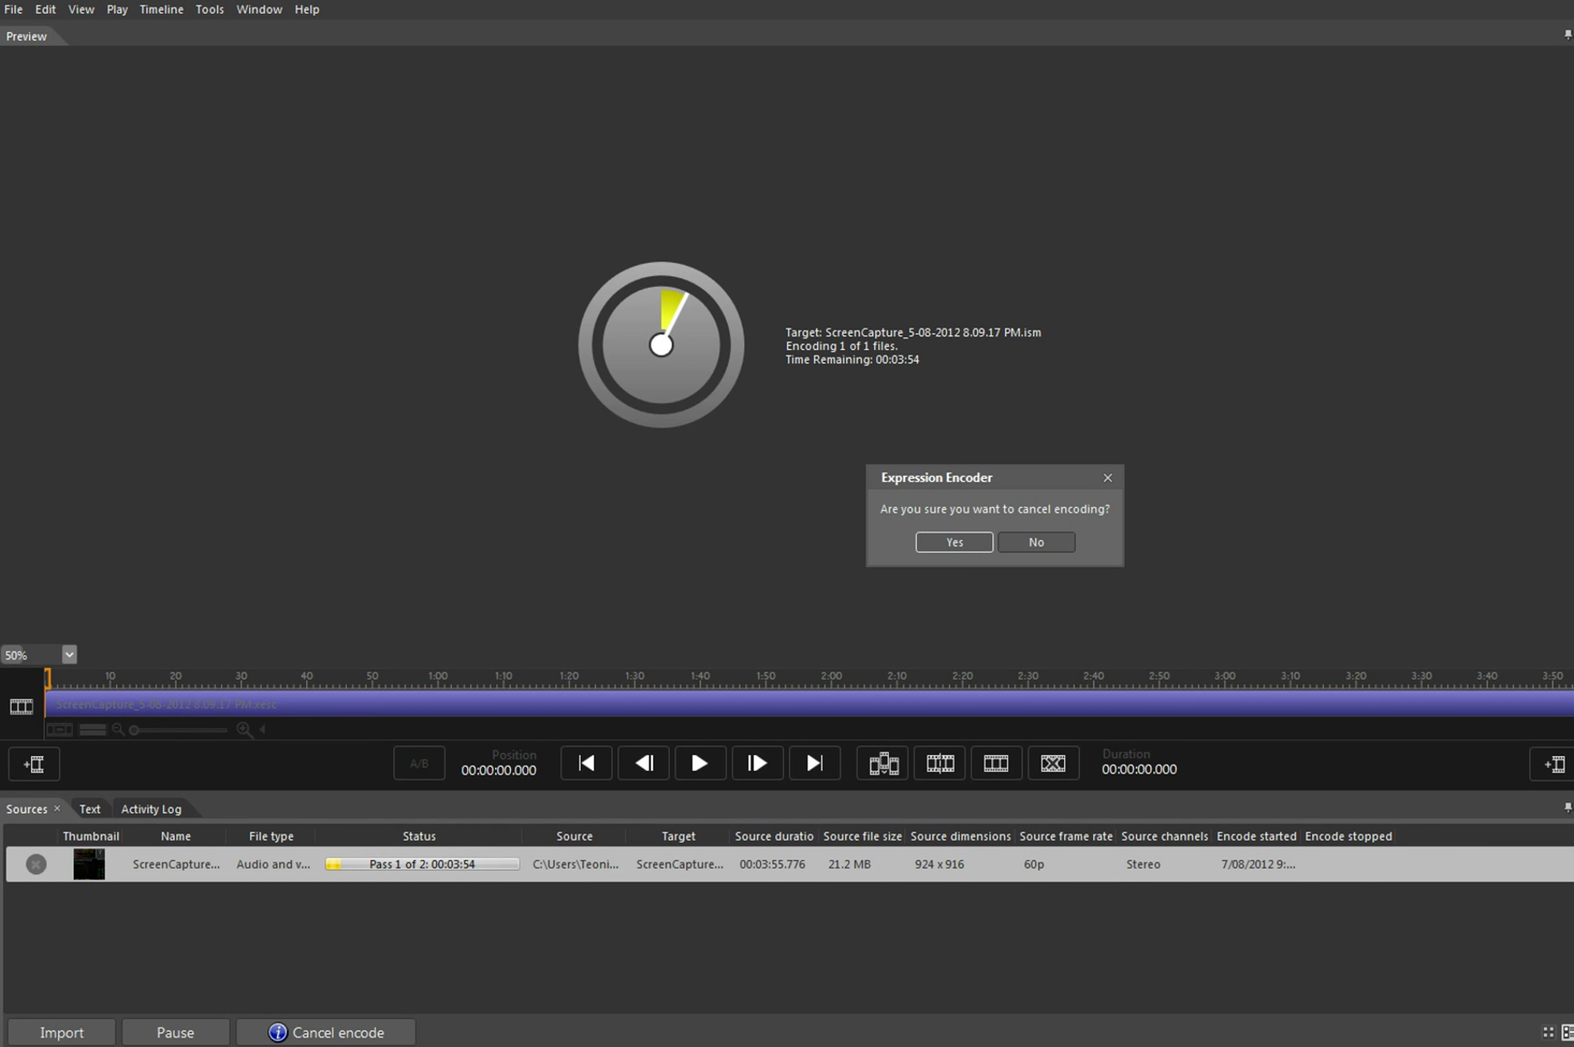
pyautogui.press('Return')
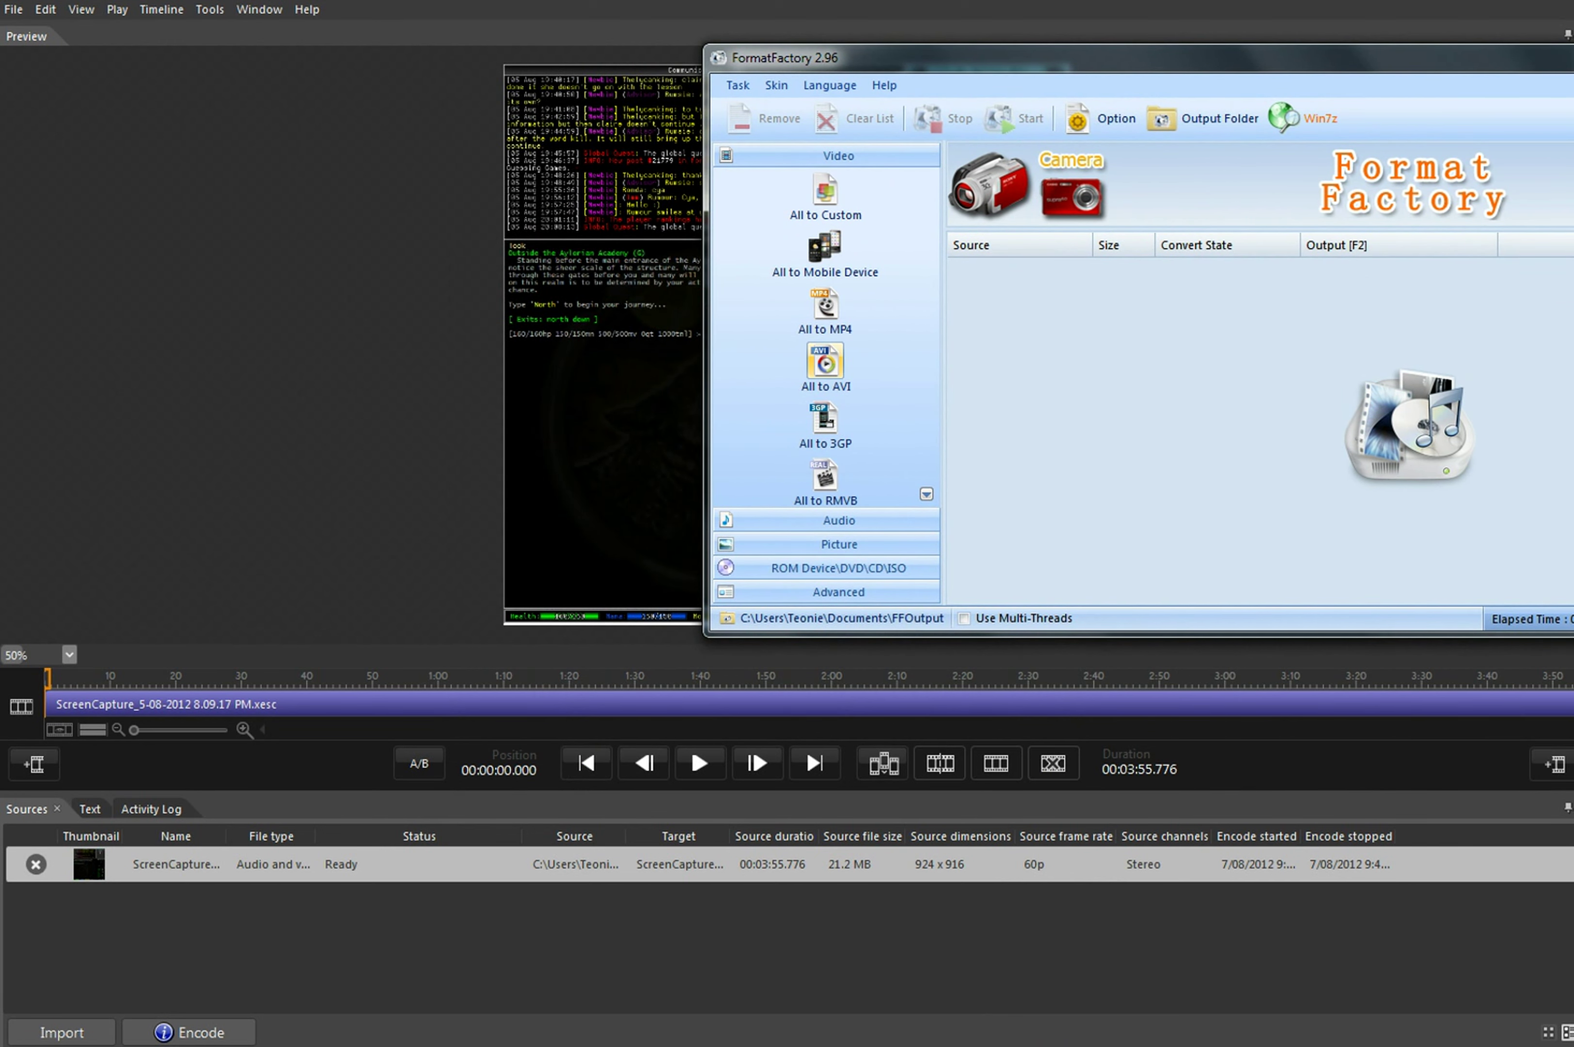
# In Windows Explorer, open the output folder dated 4-08-2012 8.57.48 PM under Documents, Expression, Expression Encoder, Output
pyautogui.press('super+e')
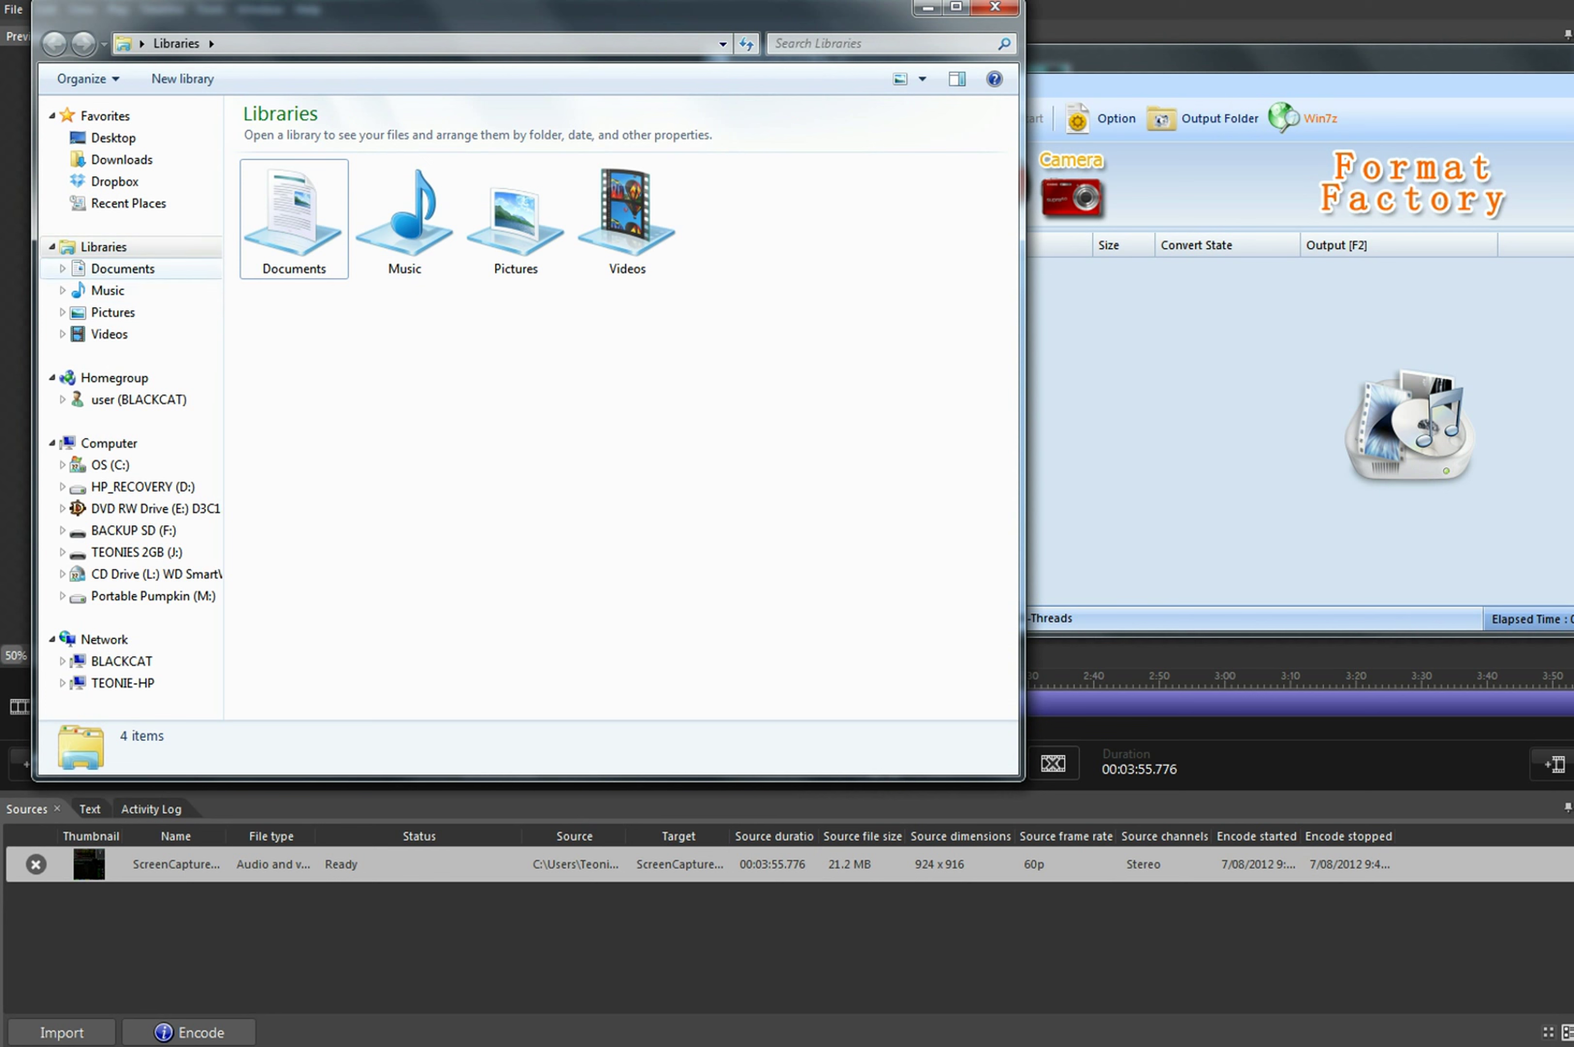
pyautogui.click(123, 268)
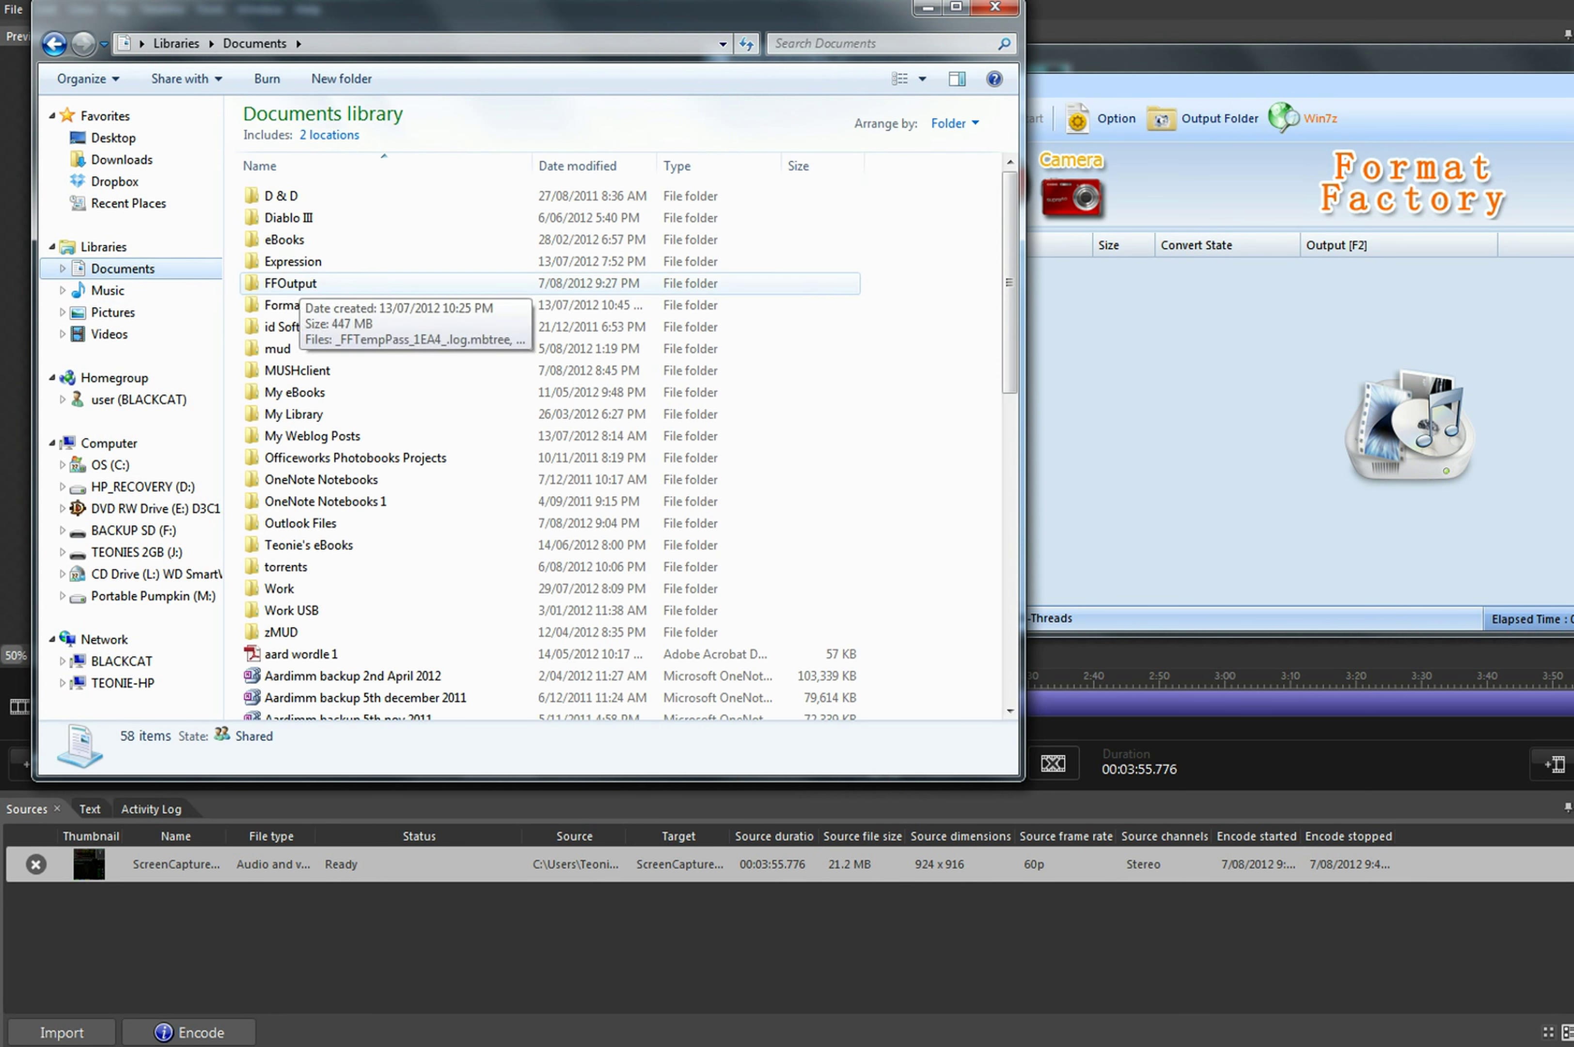
pyautogui.doubleClick(285, 261)
pyautogui.doubleClick(312, 196)
pyautogui.doubleClick(285, 217)
pyautogui.moveTo(366, 217)
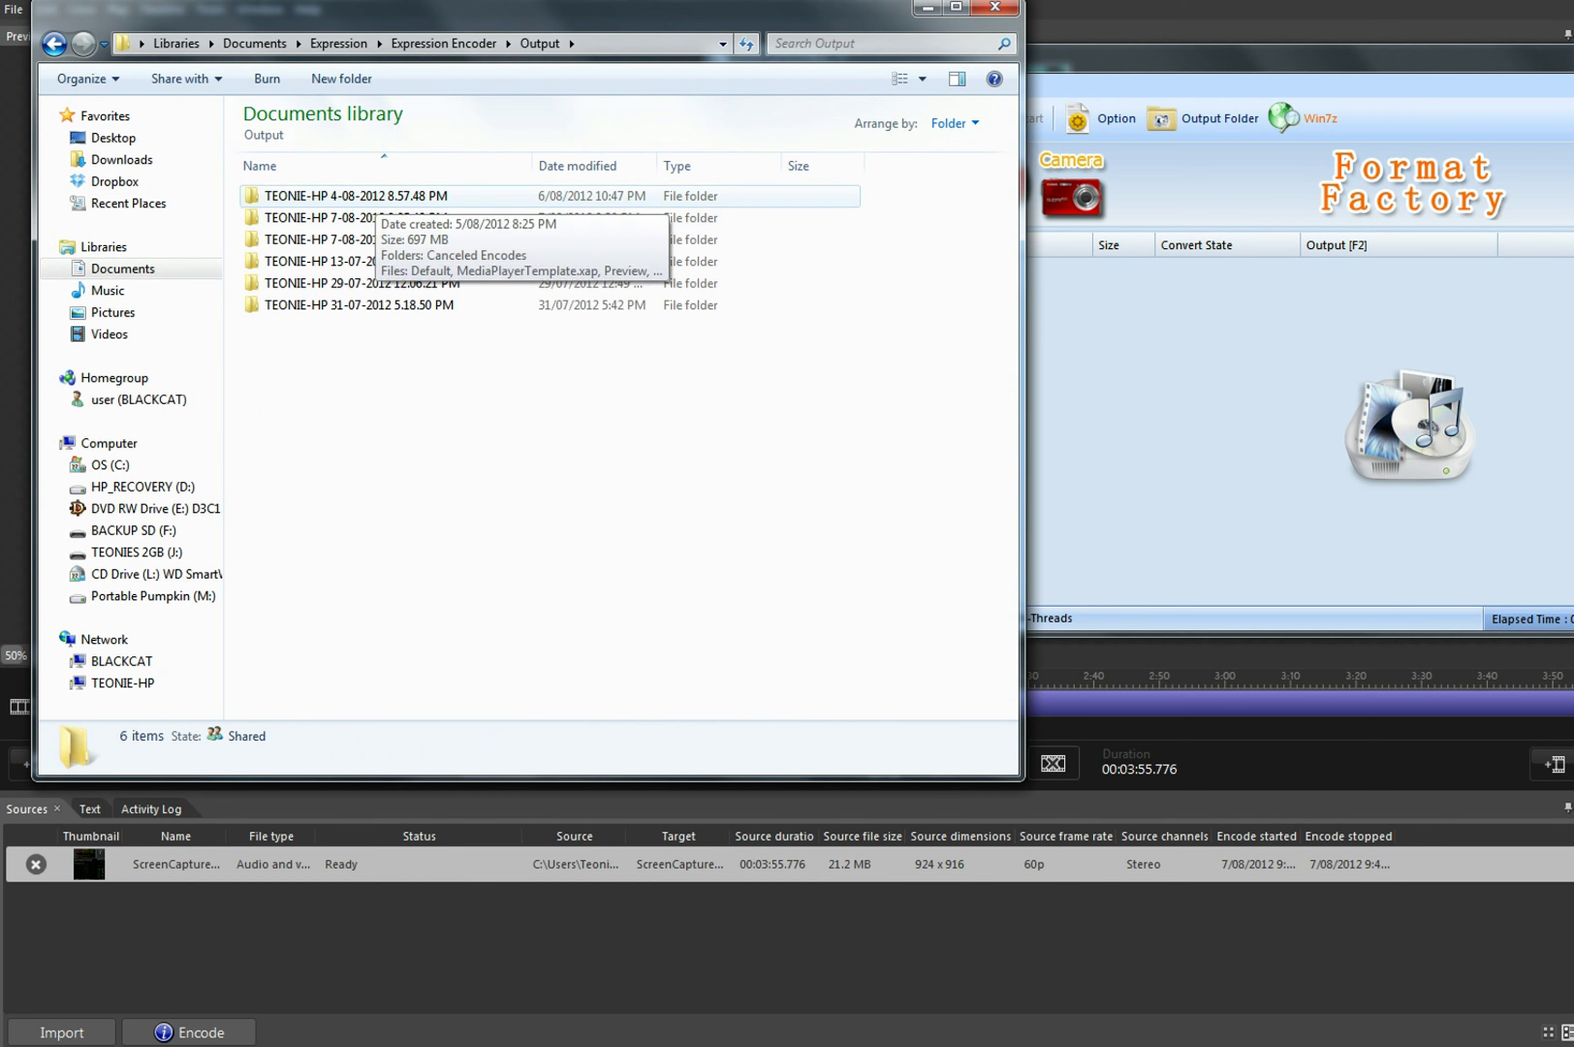
pyautogui.doubleClick(312, 196)
pyautogui.scroll(-2, 407, 305)
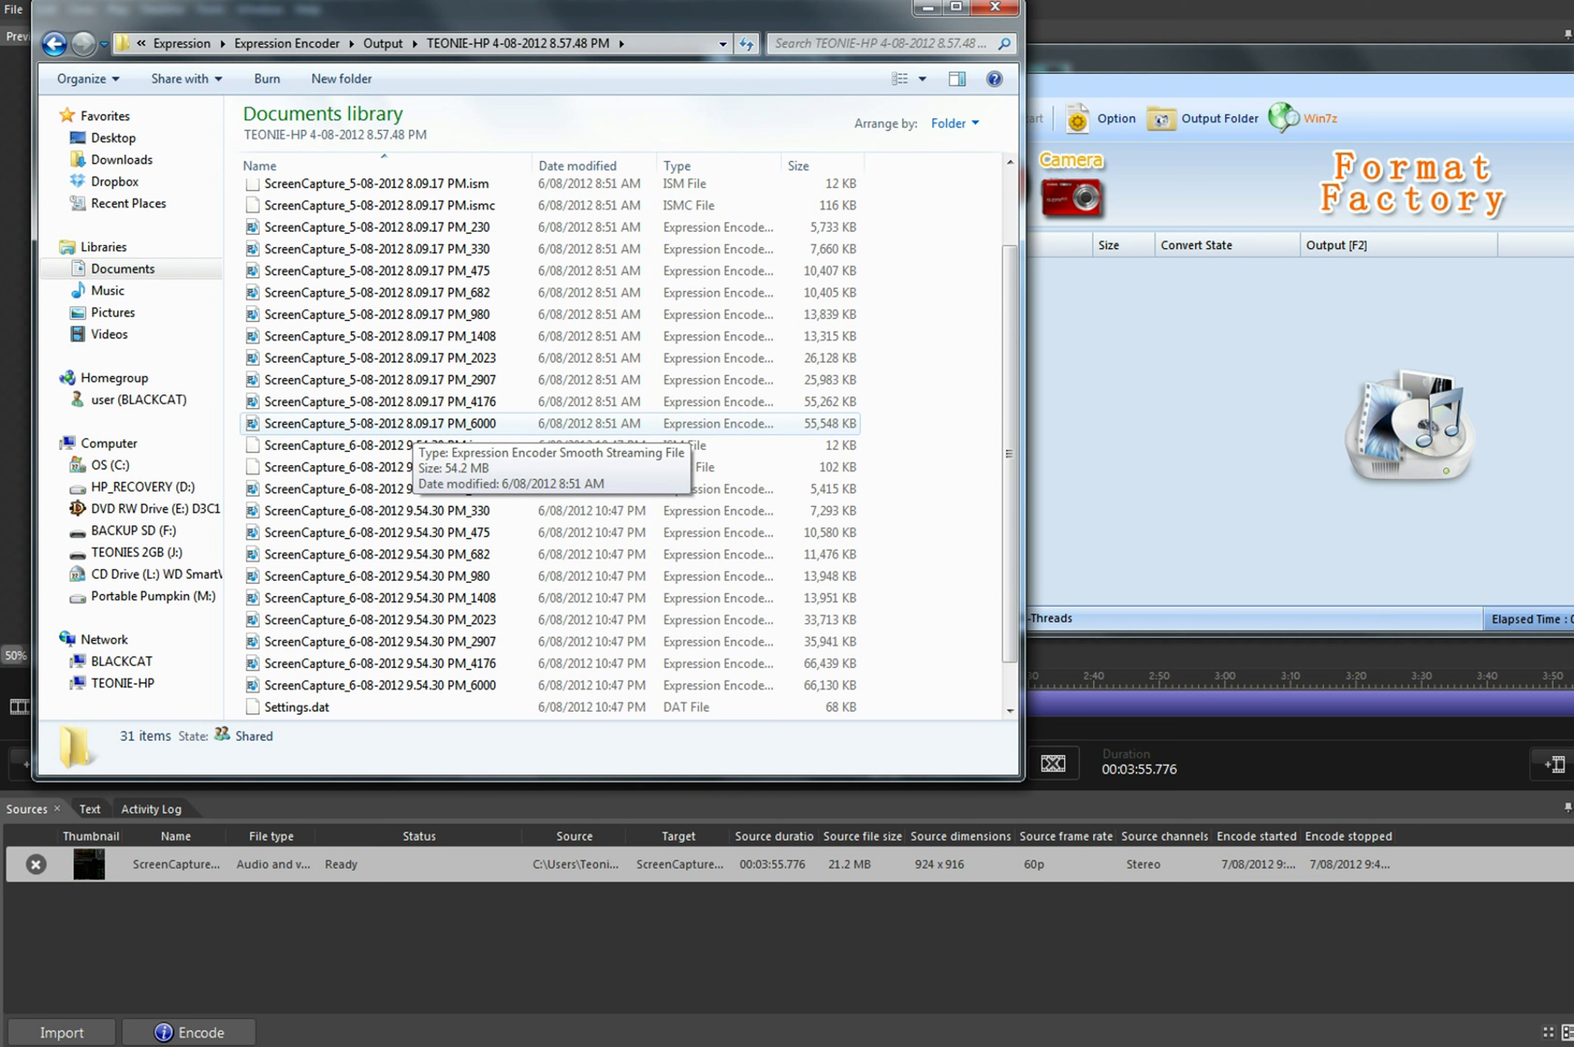
# Add ScreenCapture_5-08-2012 8.09.17 PM_6000 from the folder to FormatFactory as an All to AVI conversion task
pyautogui.click(406, 423)
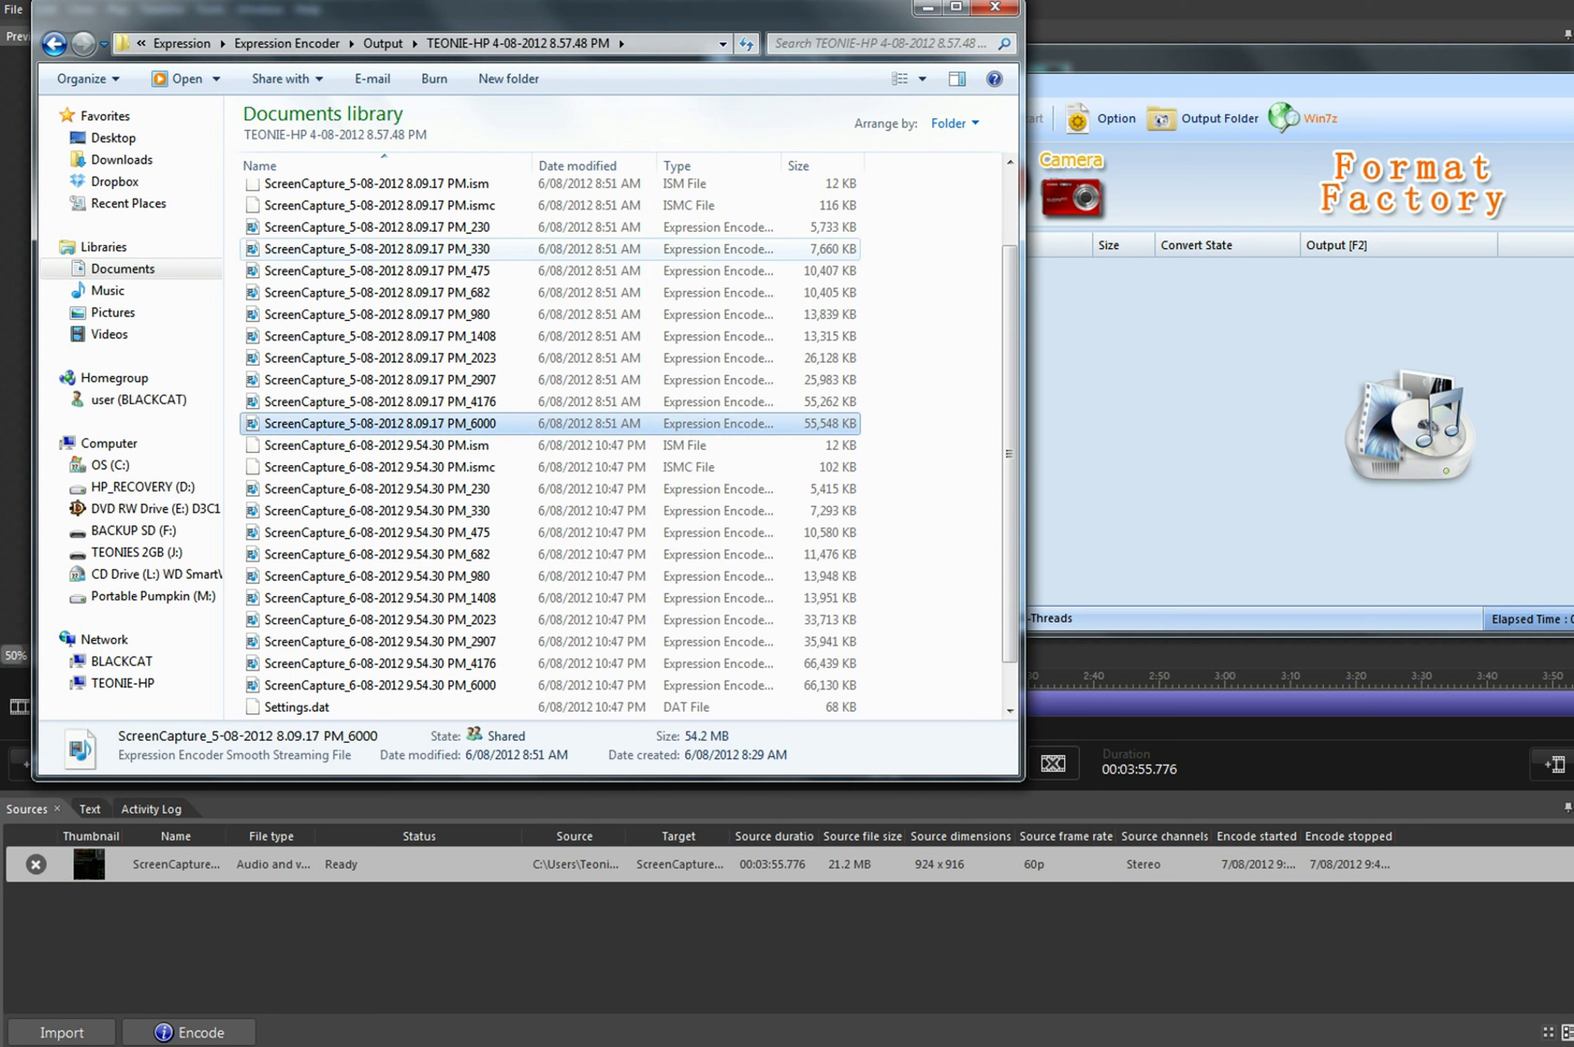
pyautogui.keyDown('shift'); pyautogui.click(380, 227); pyautogui.keyUp('shift')
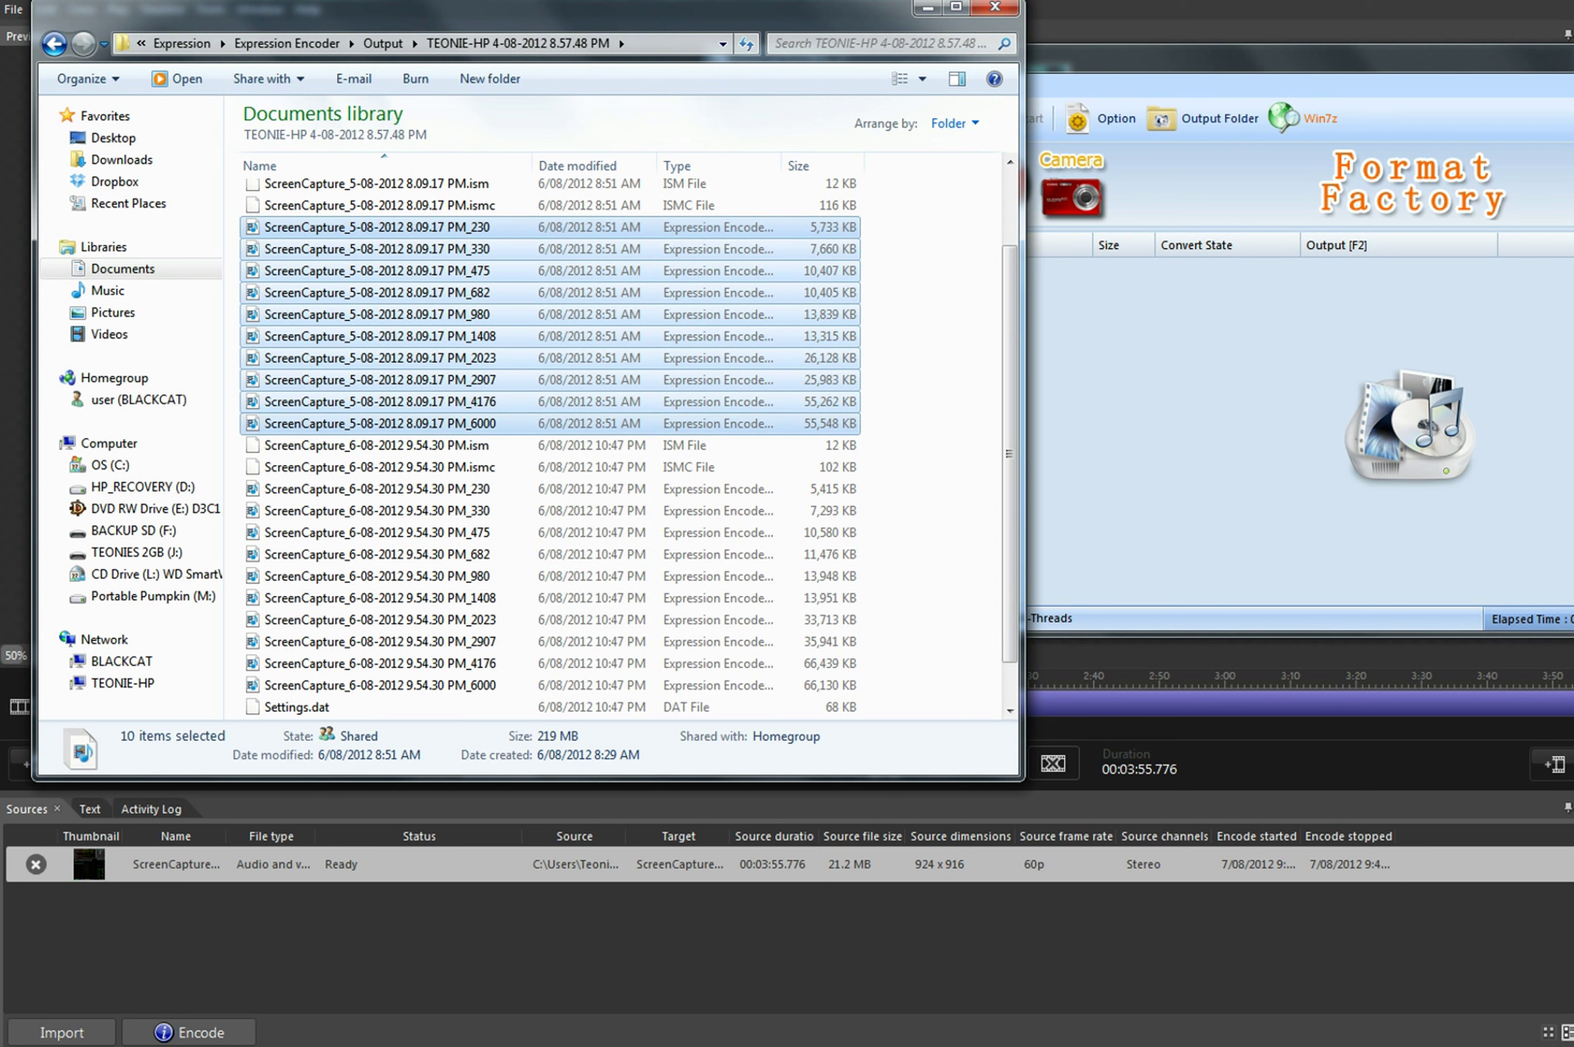
pyautogui.click(379, 423)
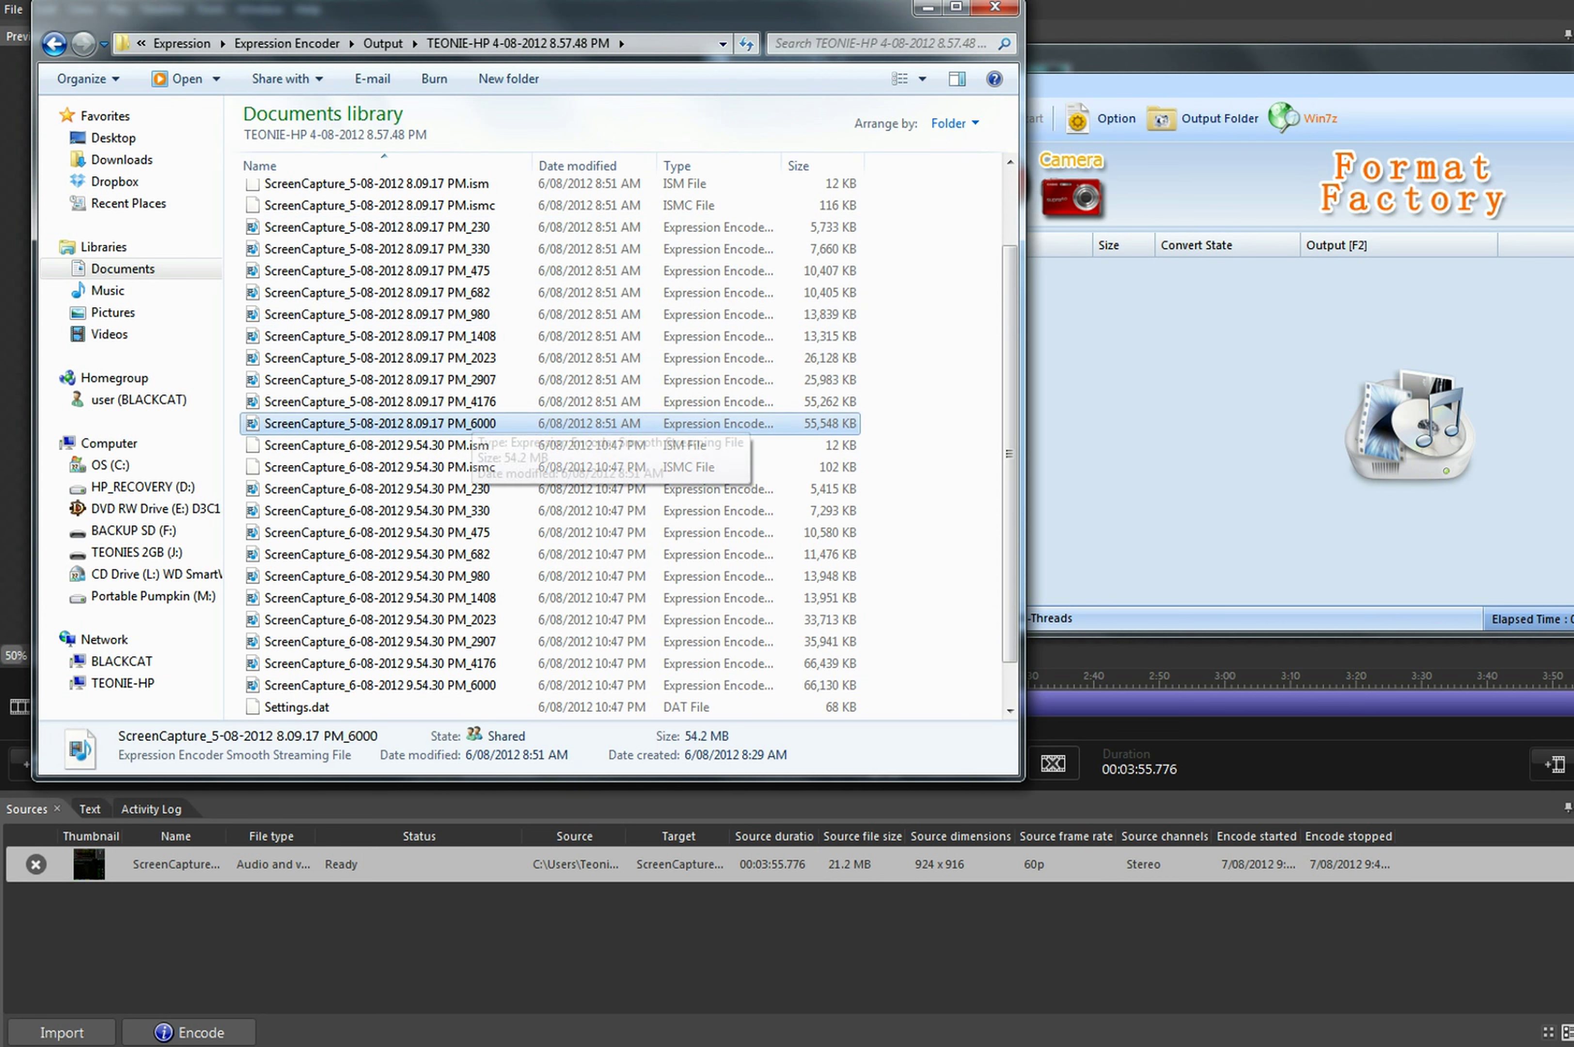
pyautogui.moveTo(474, 426); pyautogui.dragTo(1219, 406)
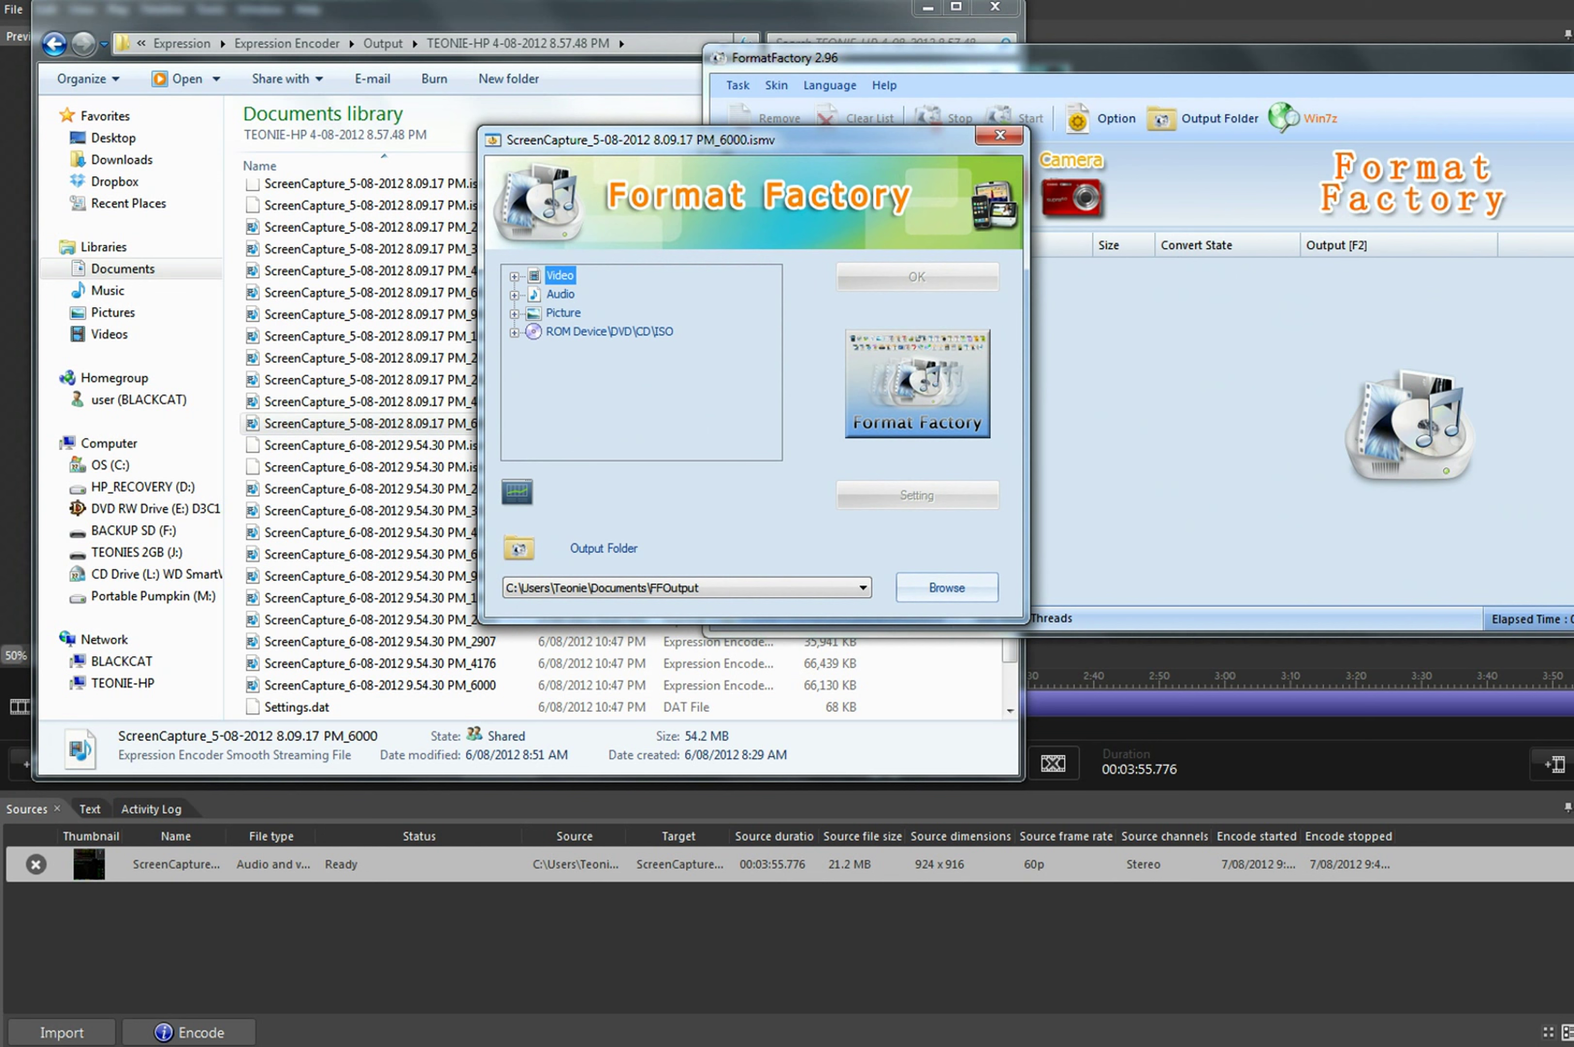
pyautogui.click(514, 276)
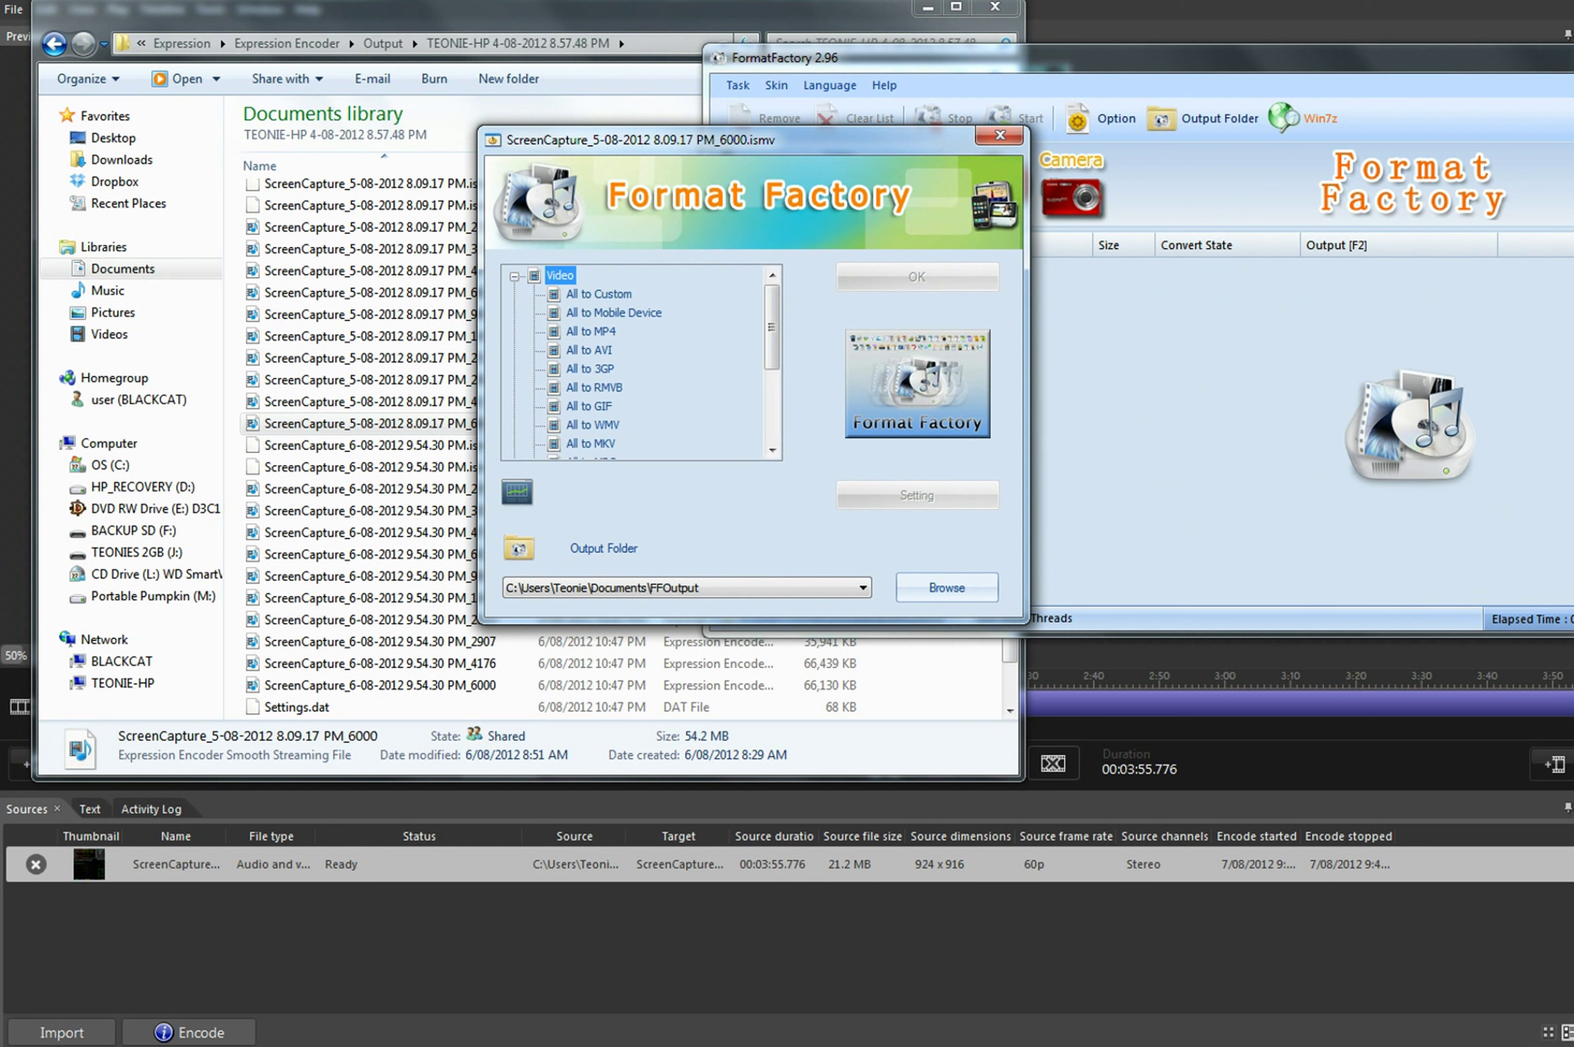
pyautogui.click(589, 349)
pyautogui.press('Return')
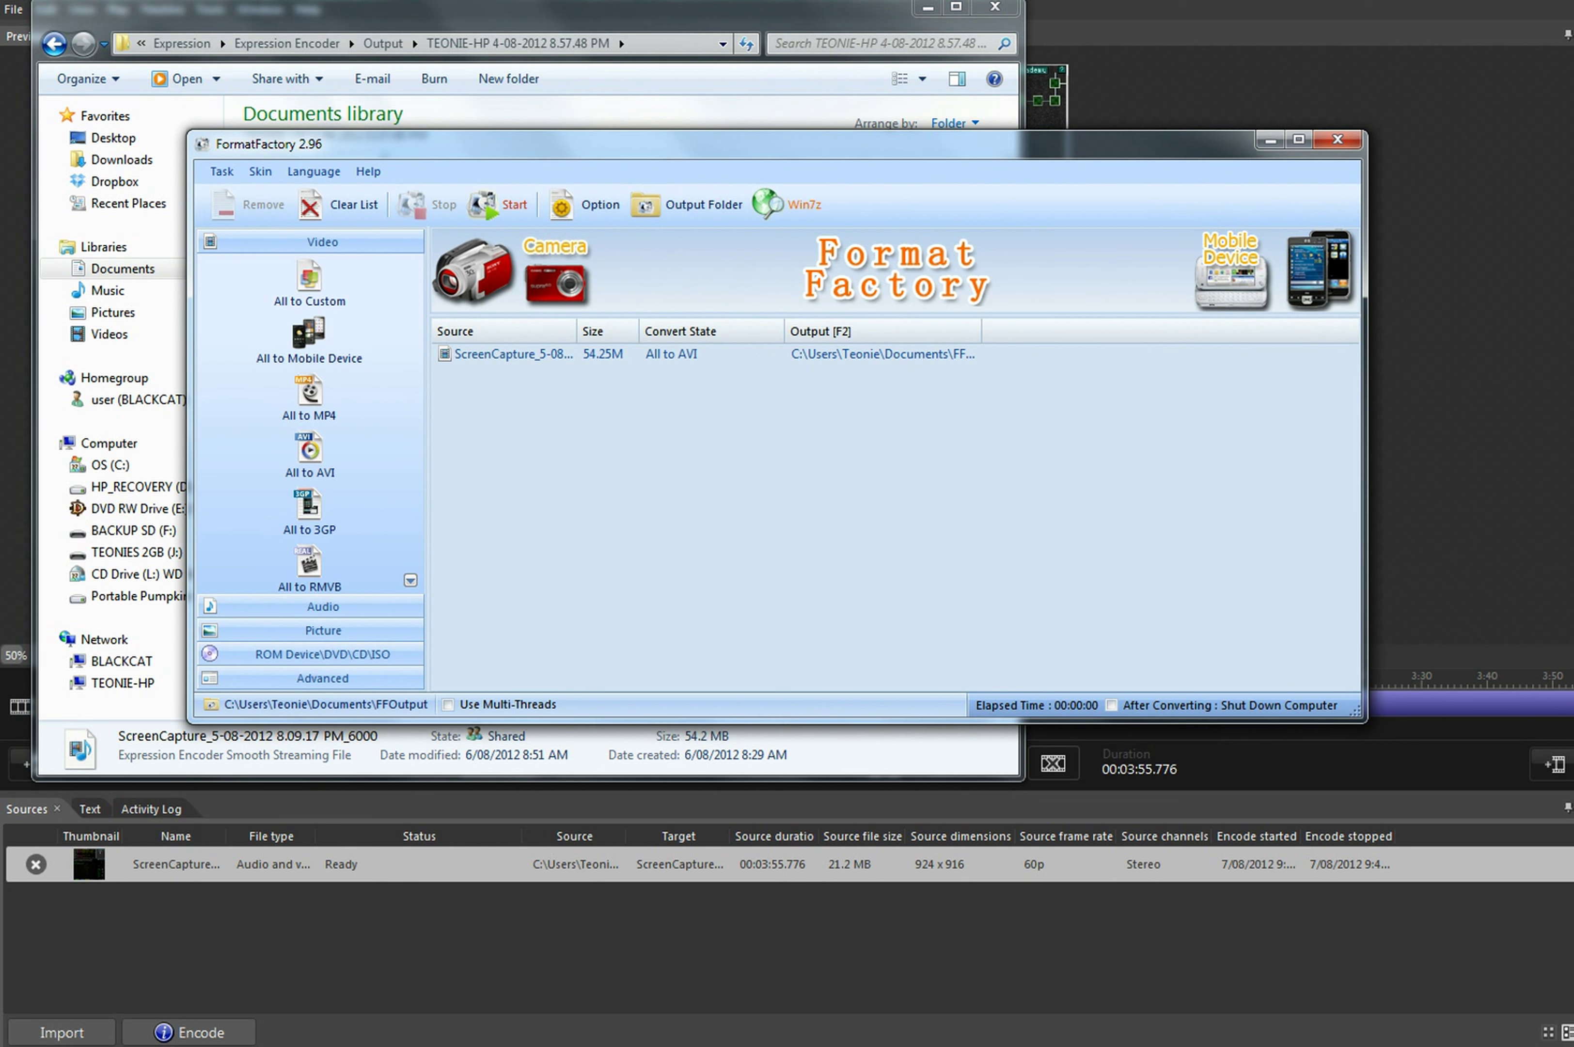
# In the output settings of the ScreenCapture AVI task, set the video size to 200% and the video bitrate to 16000 KB/s
pyautogui.click(514, 353)
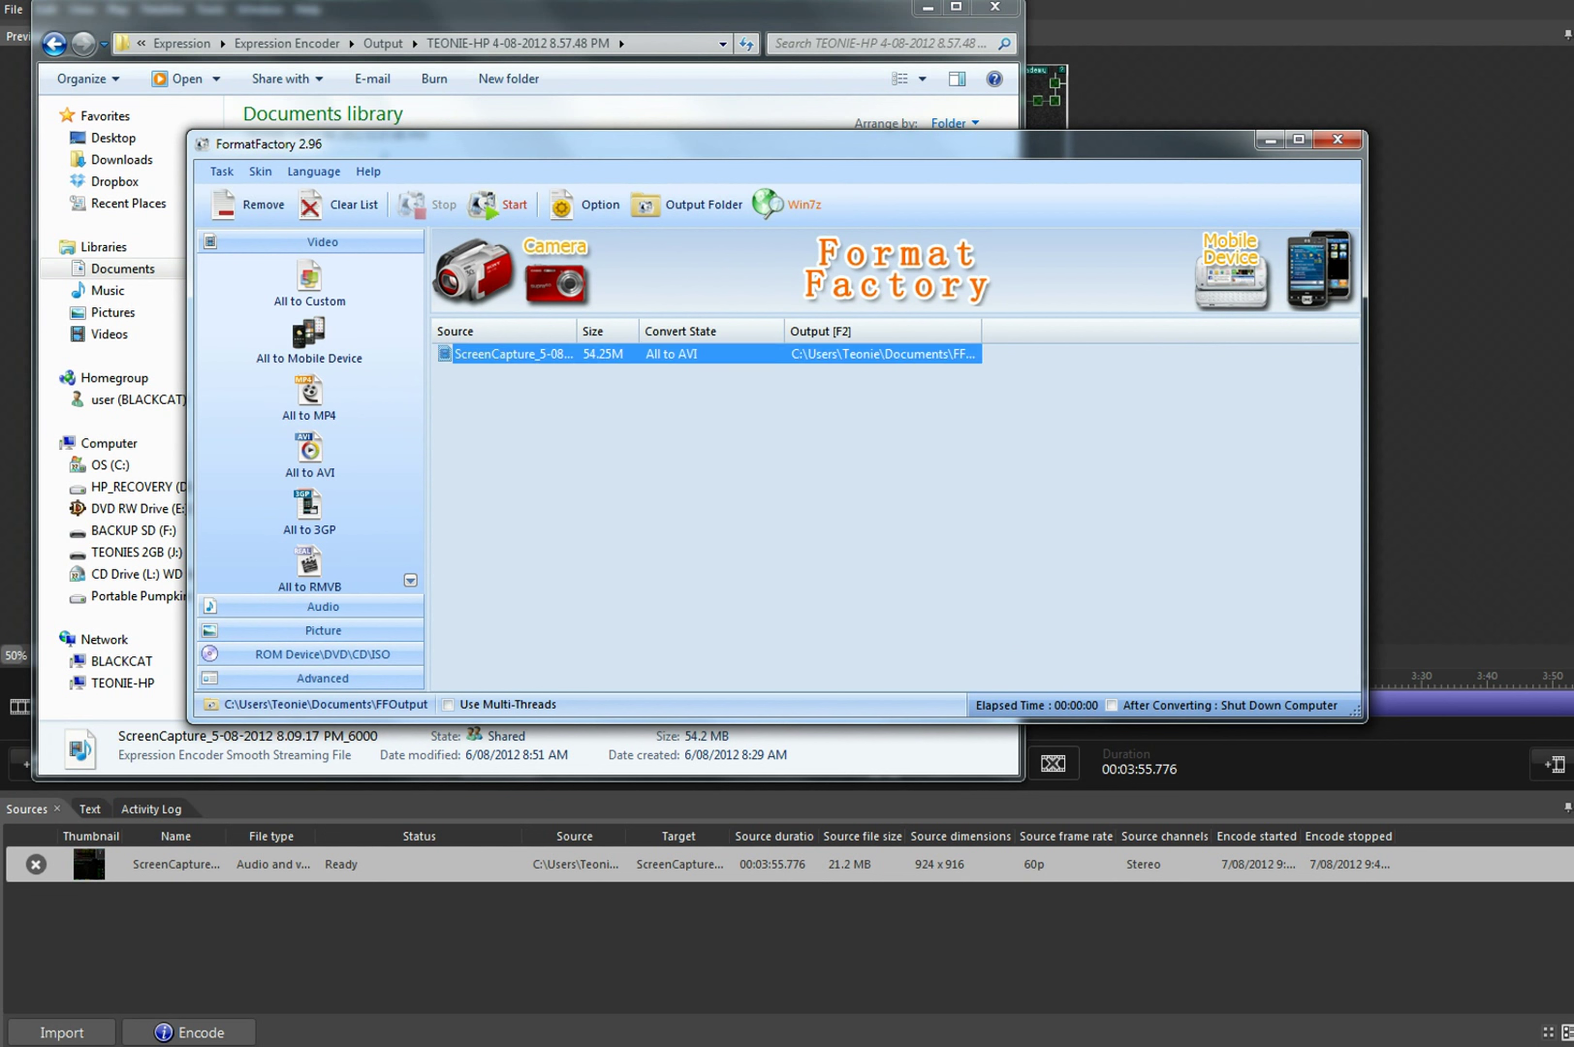
pyautogui.rightClick(514, 353)
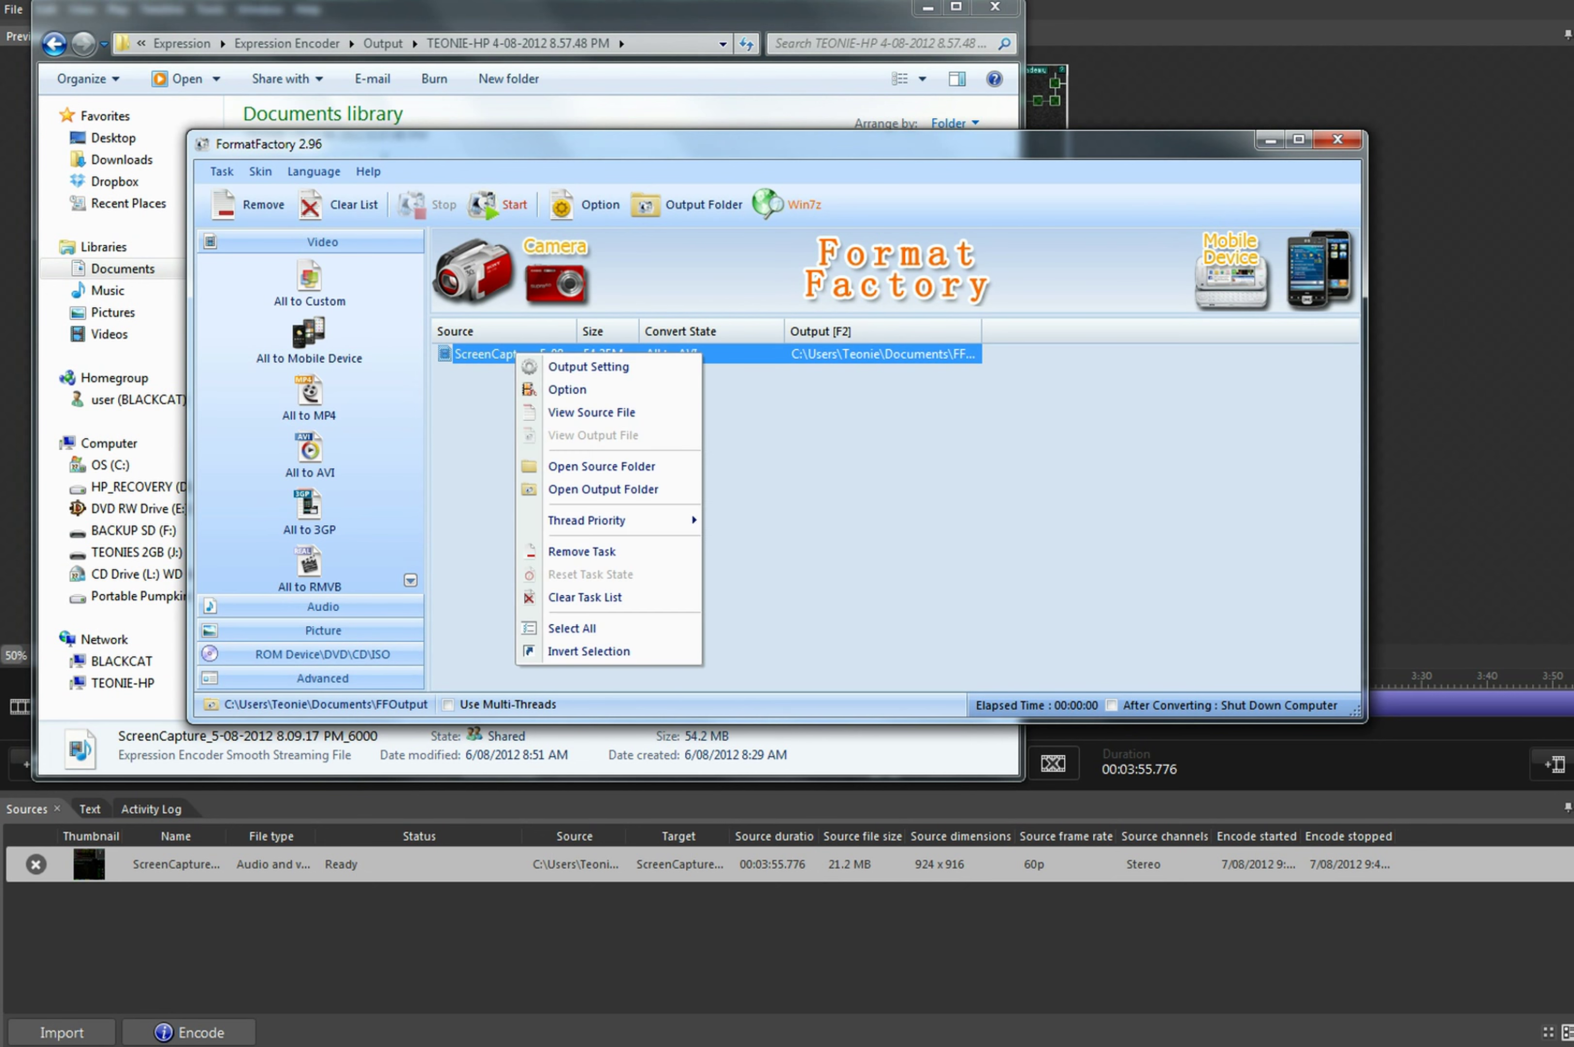
pyautogui.click(562, 366)
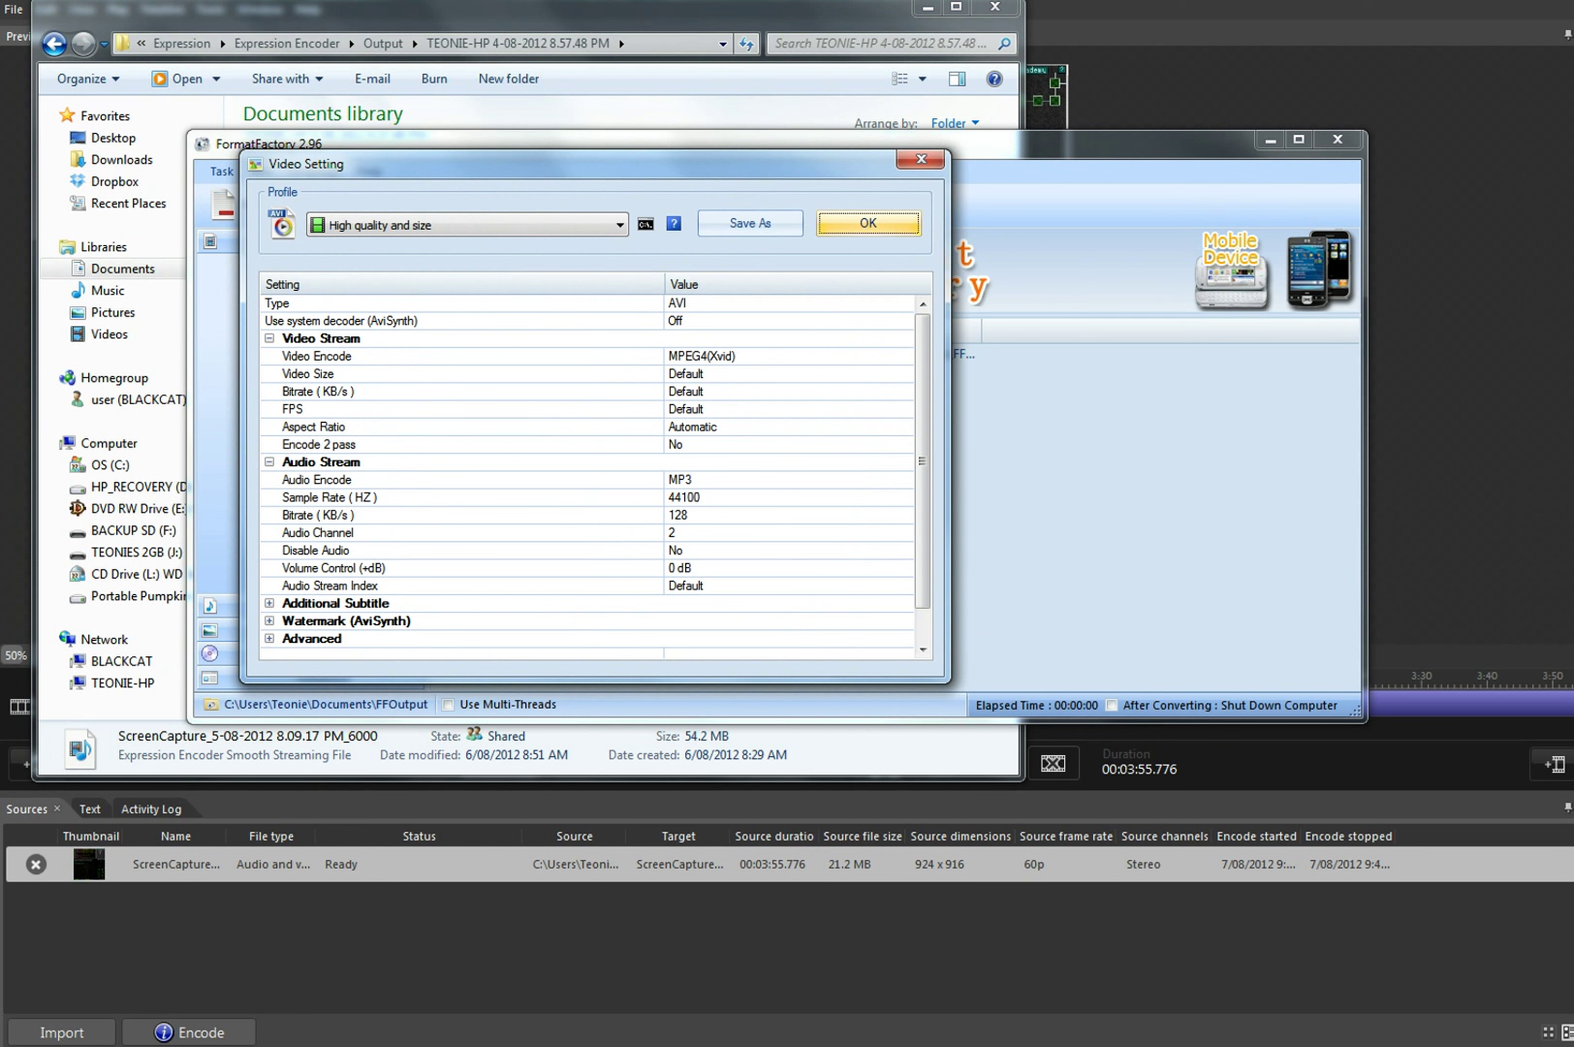
pyautogui.click(786, 374)
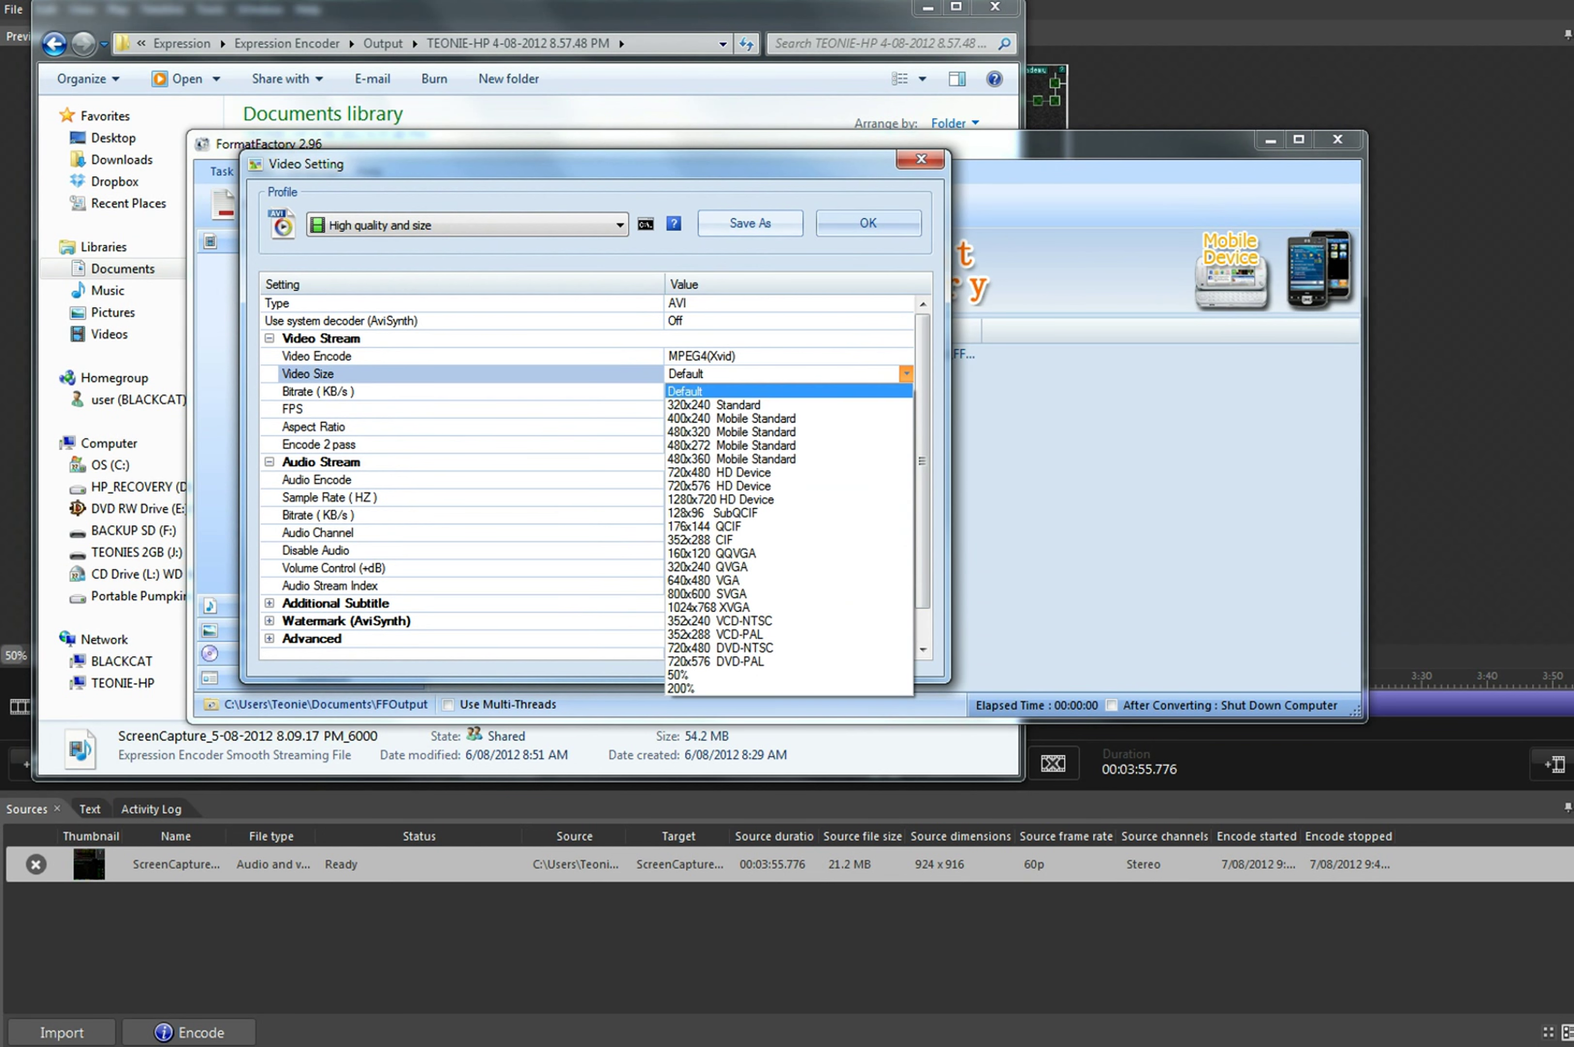
pyautogui.click(684, 688)
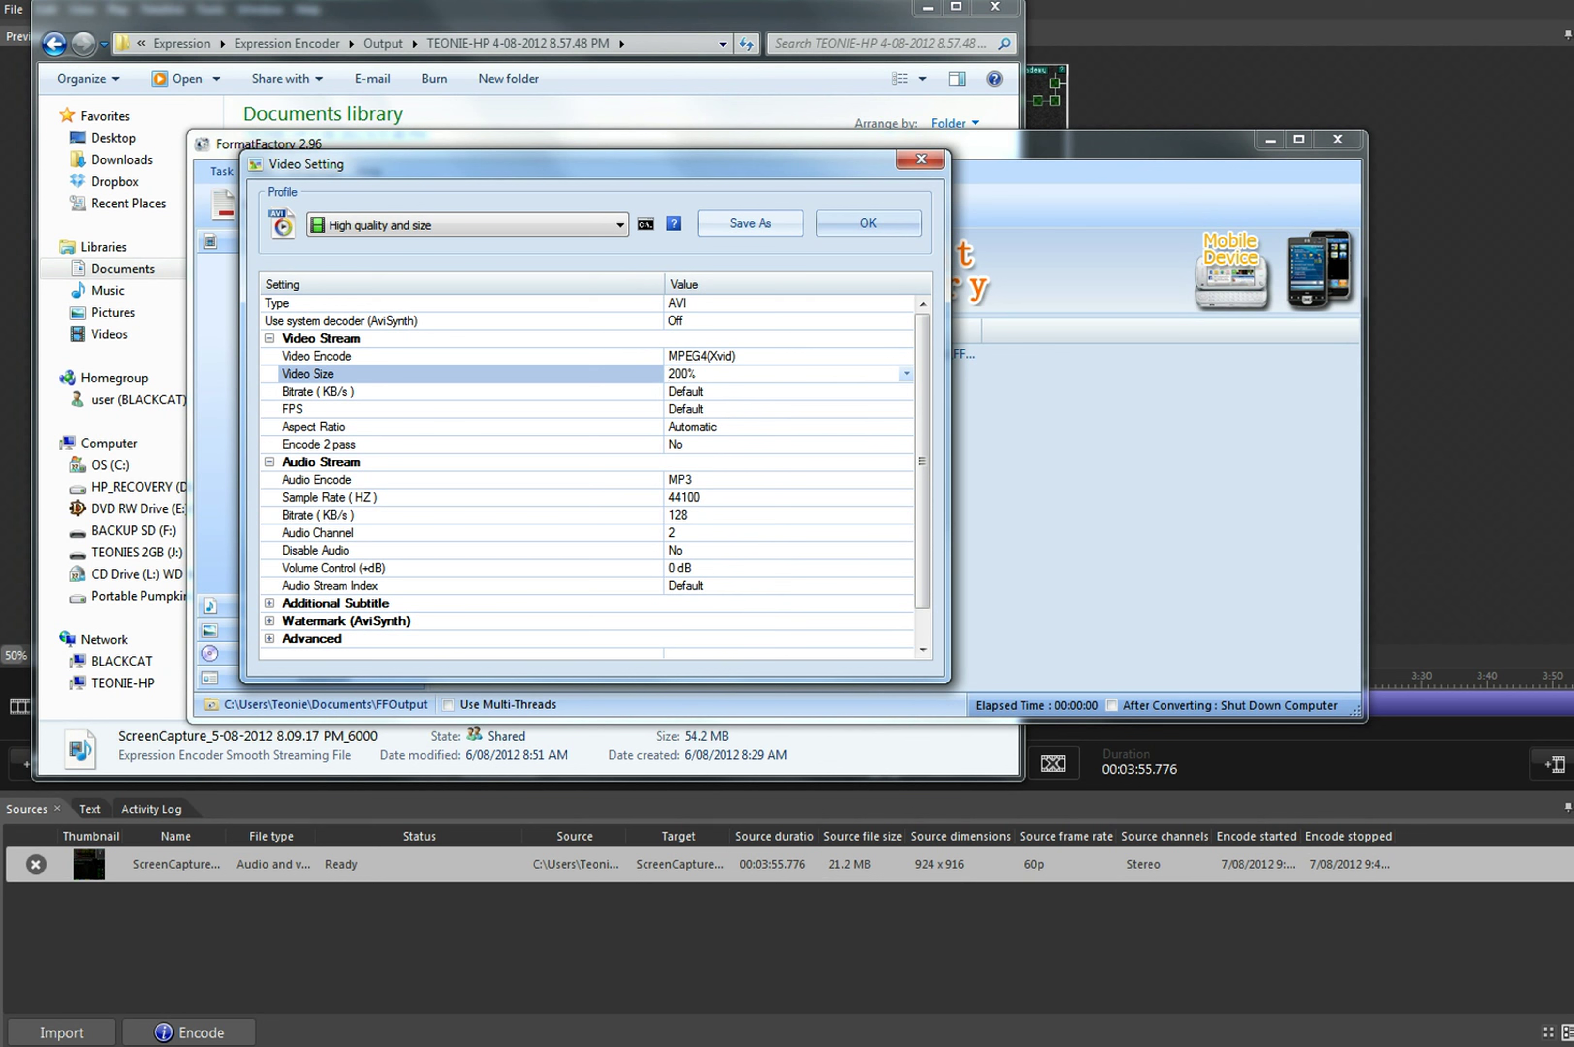
pyautogui.click(906, 391)
pyautogui.click(745, 562)
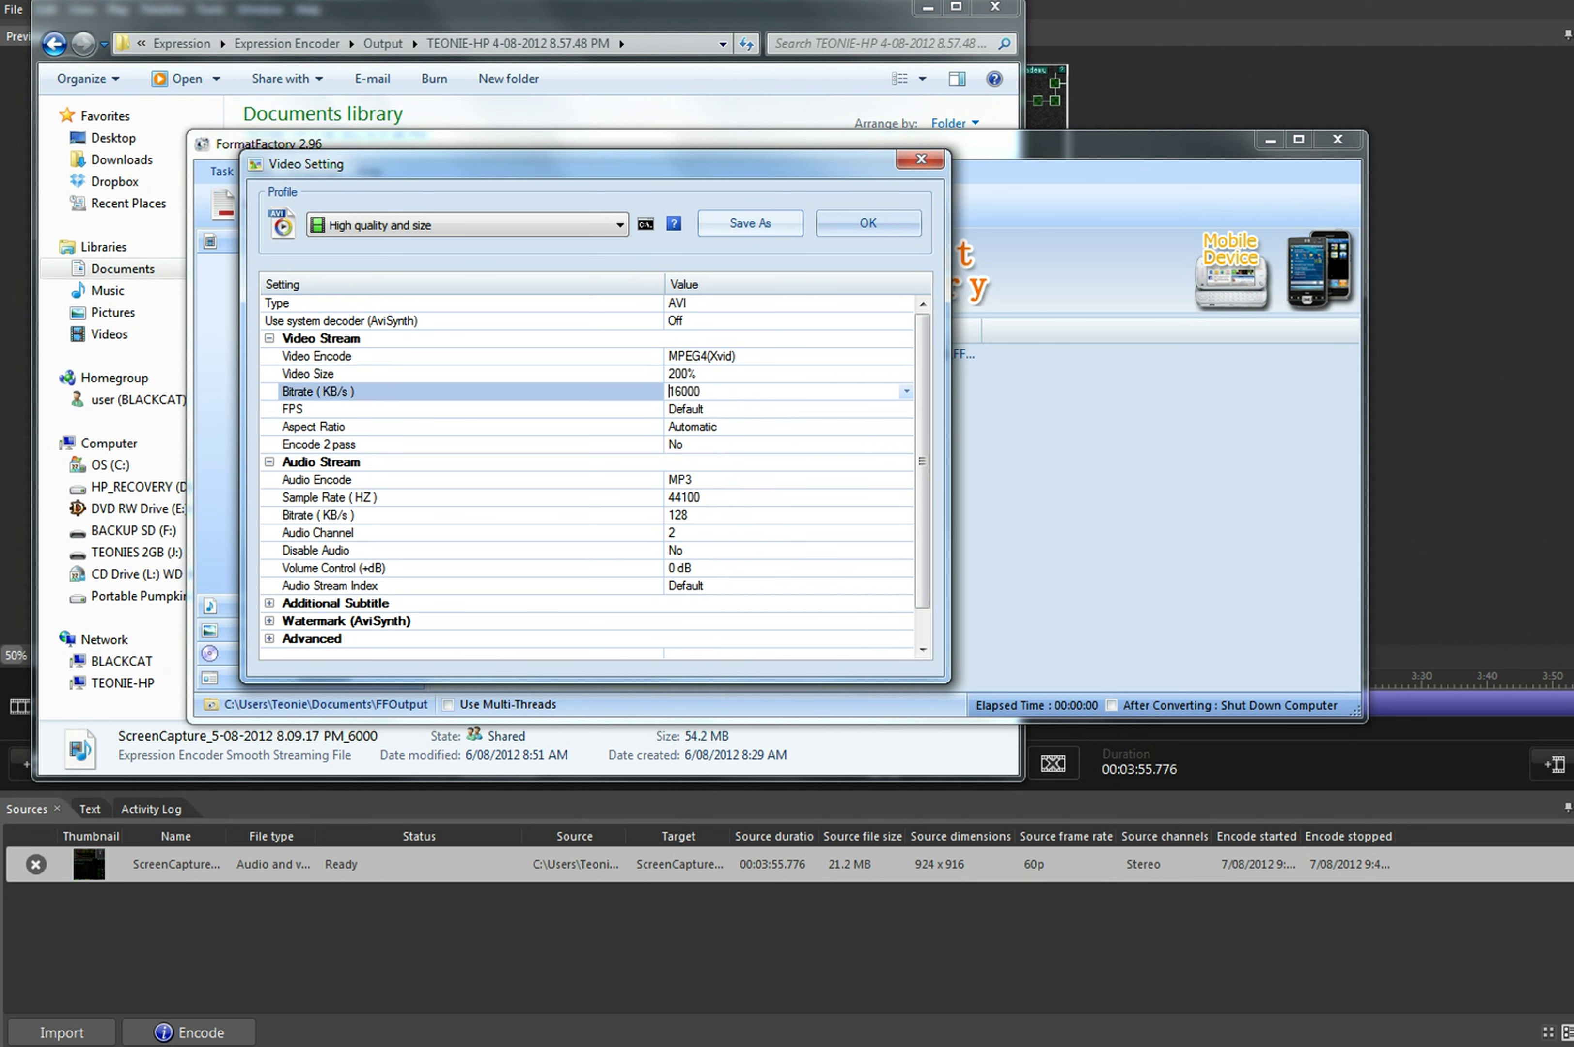
# Set the video stream's FPS to 30 and its aspect ratio to 4:3
pyautogui.click(744, 409)
pyautogui.click(905, 409)
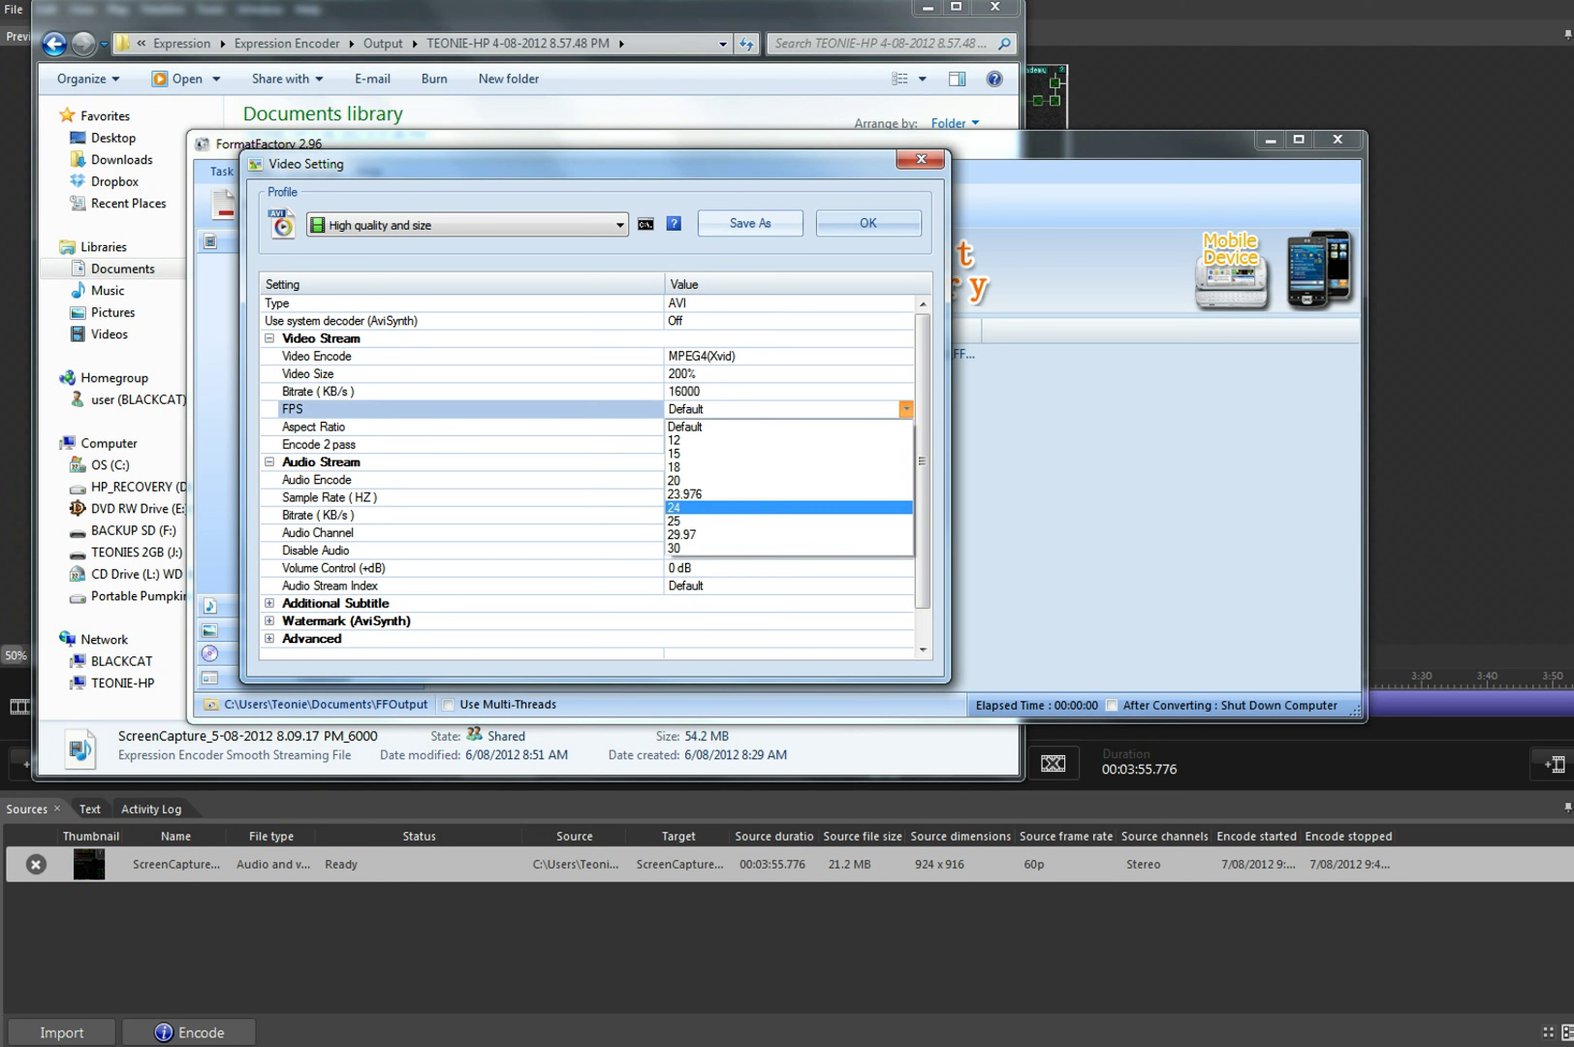
pyautogui.click(745, 542)
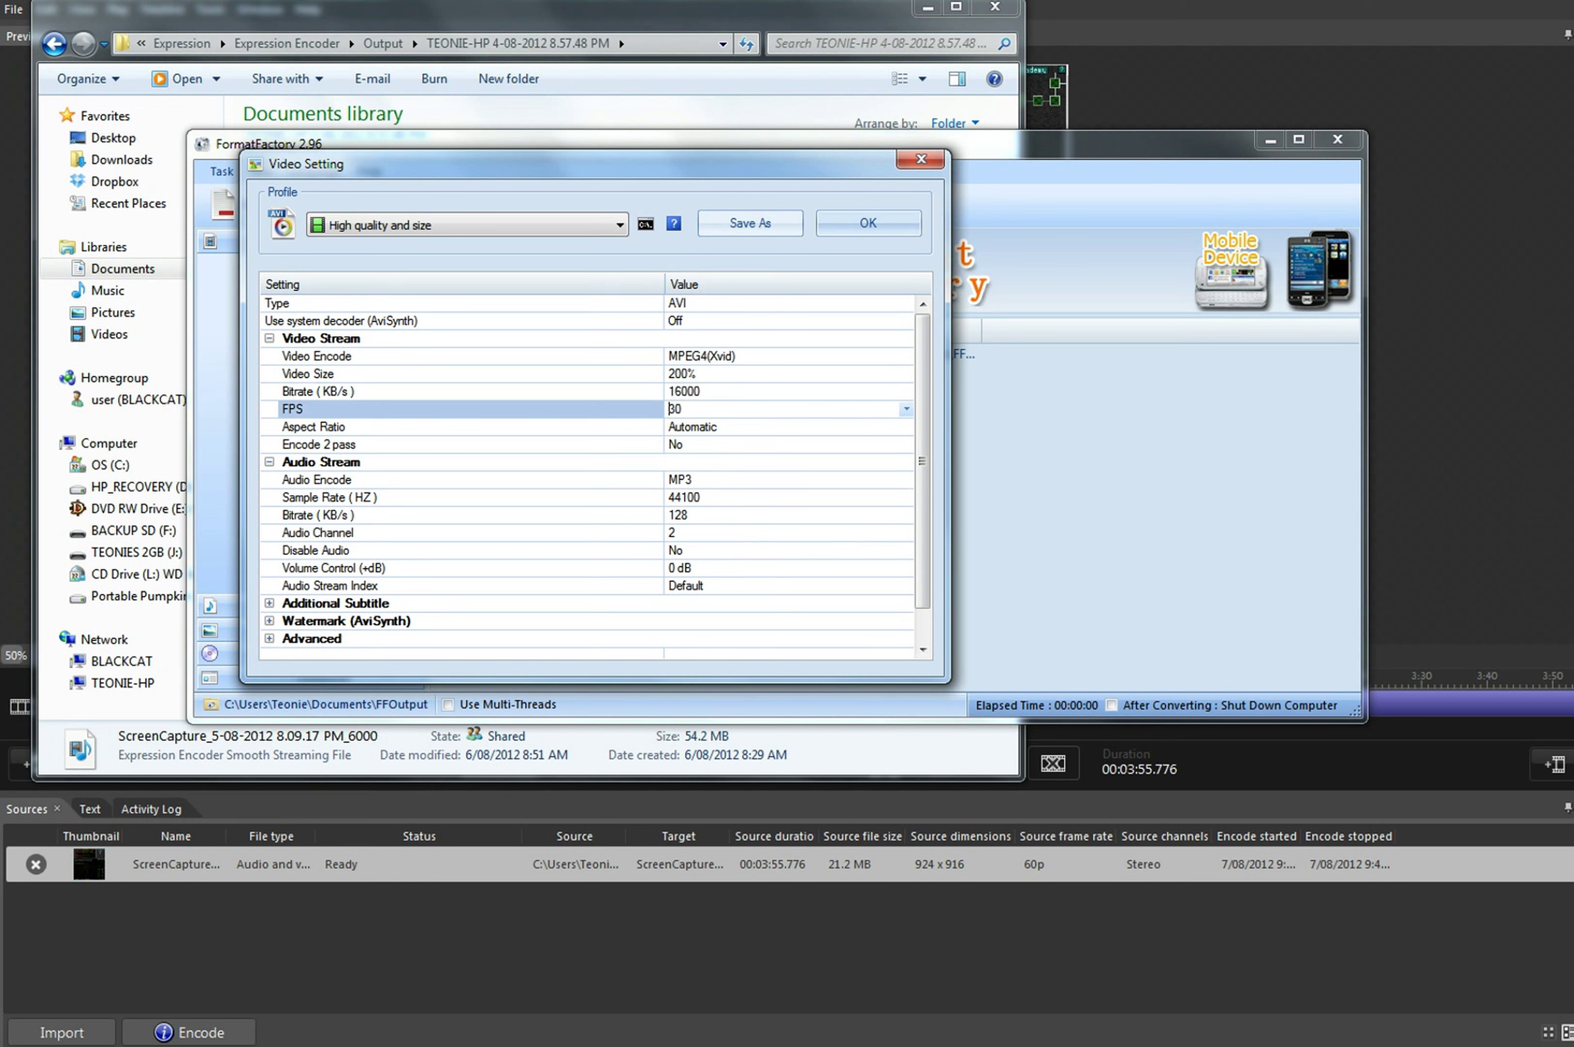
pyautogui.click(745, 426)
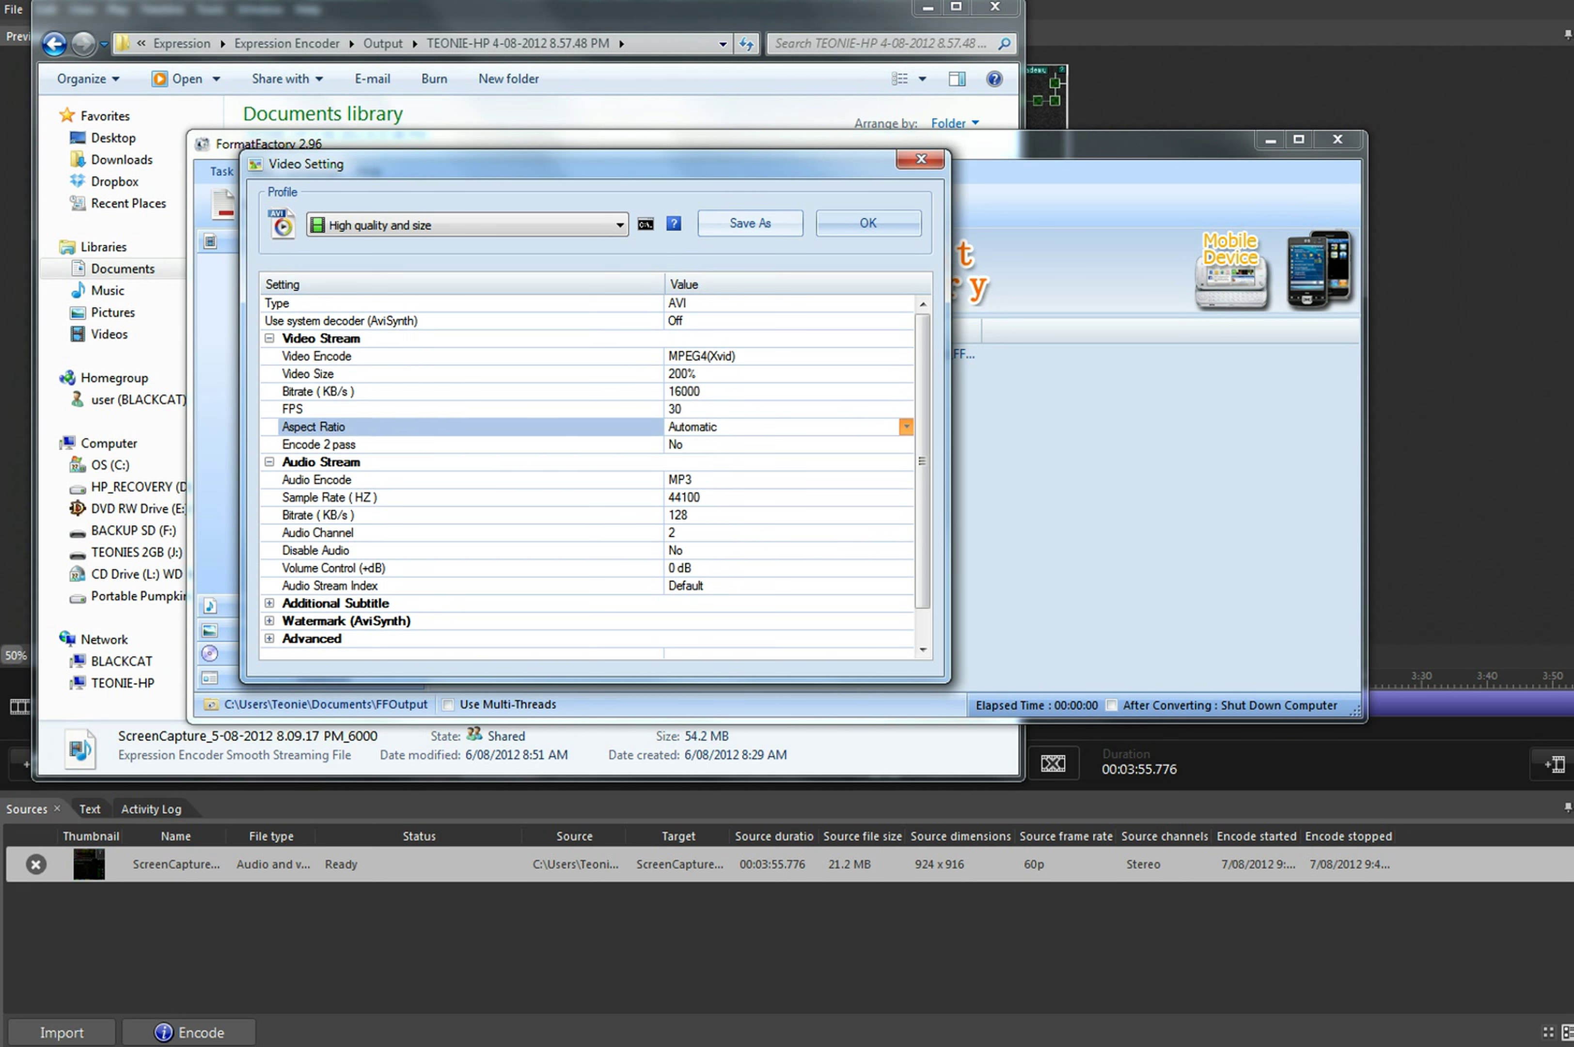
pyautogui.click(905, 426)
pyautogui.click(745, 471)
# Set the audio stream's sample rate to 48000 Hz and its bitrate to 320 KB/s
pyautogui.click(316, 479)
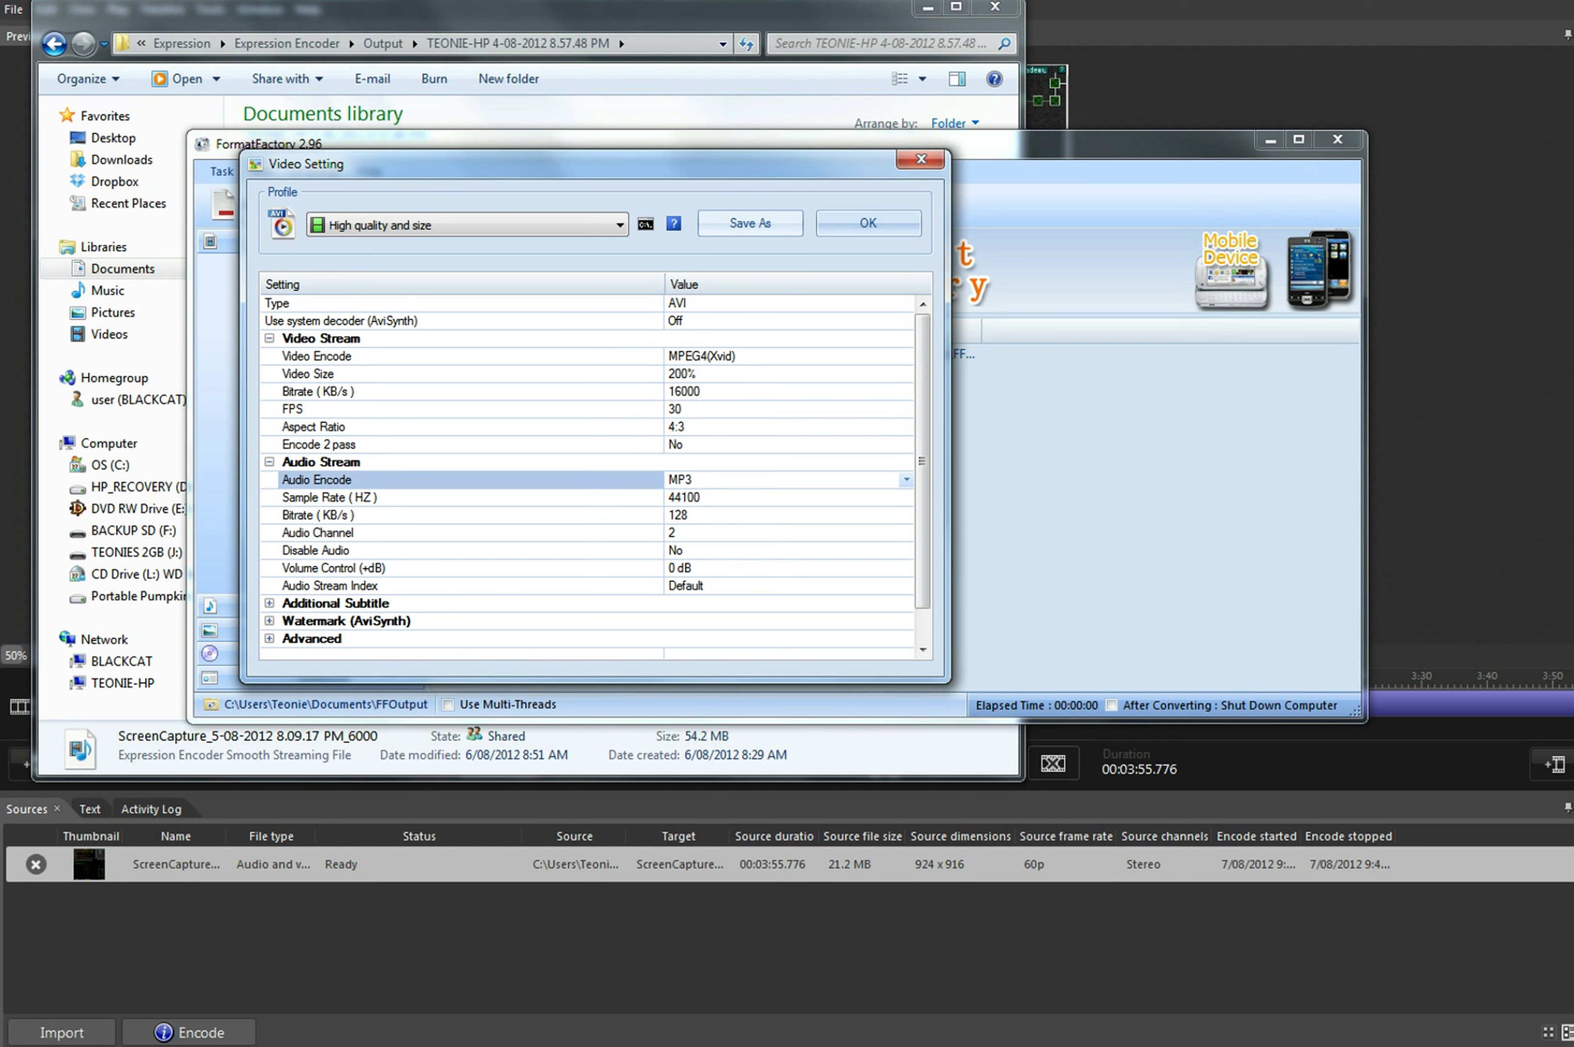
pyautogui.click(906, 497)
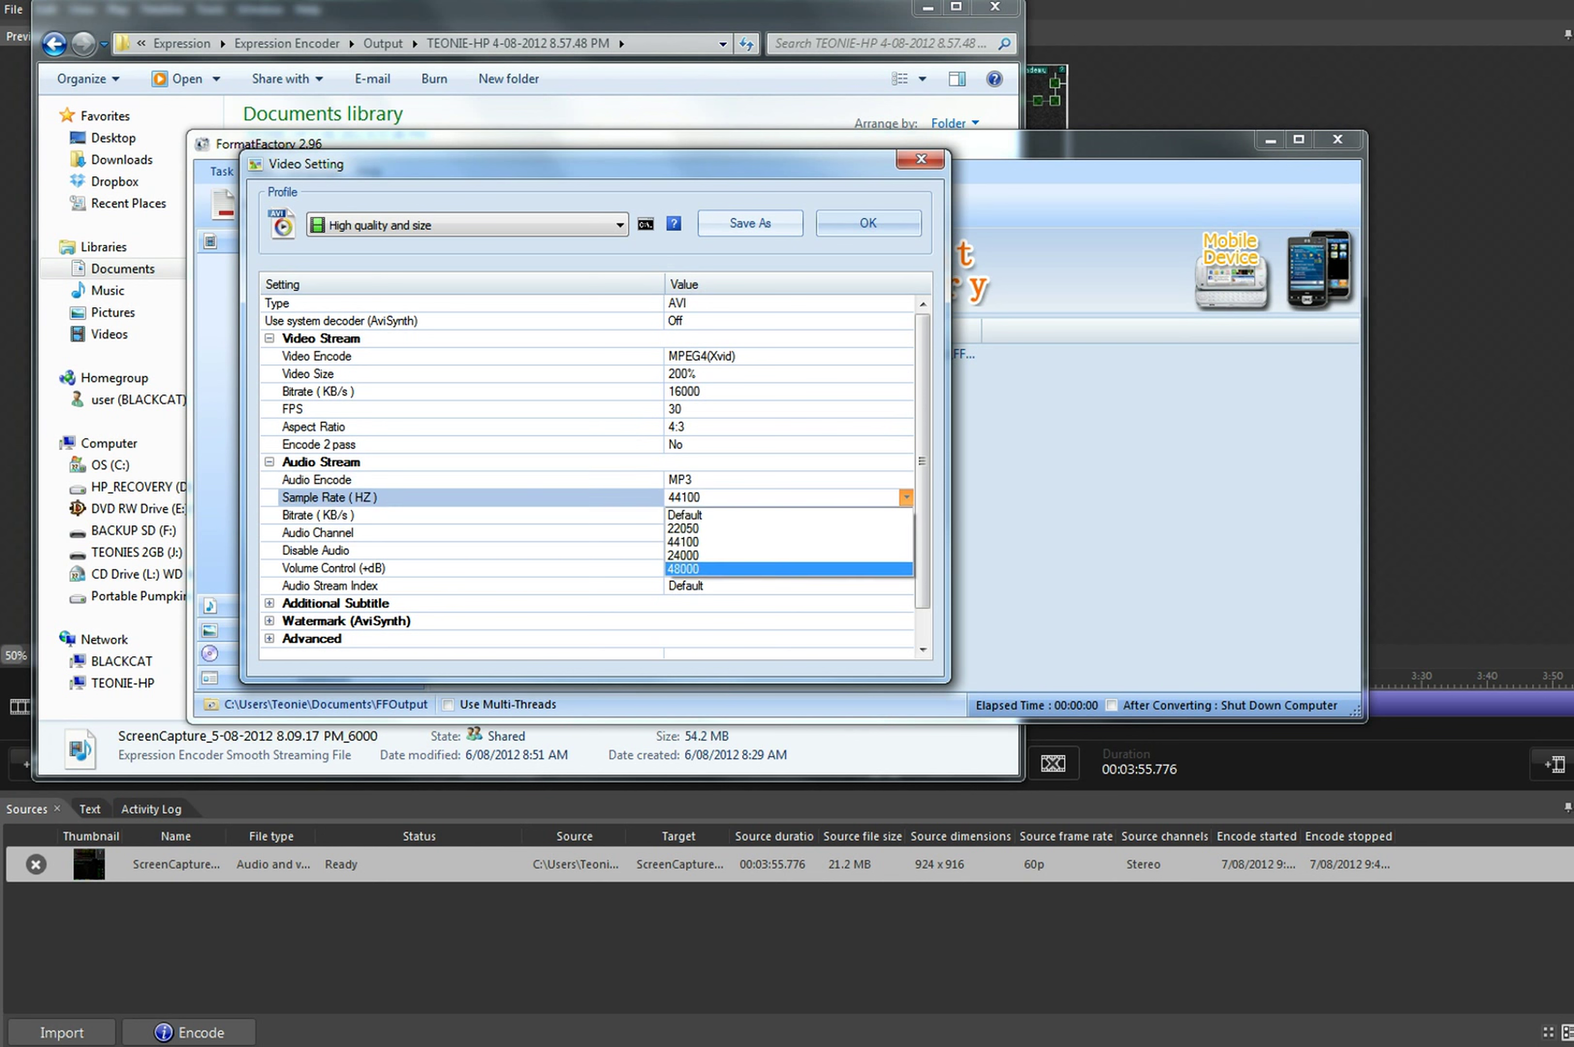
pyautogui.press('Return')
pyautogui.press('Down')
pyautogui.hotkey('alt', 'Down')
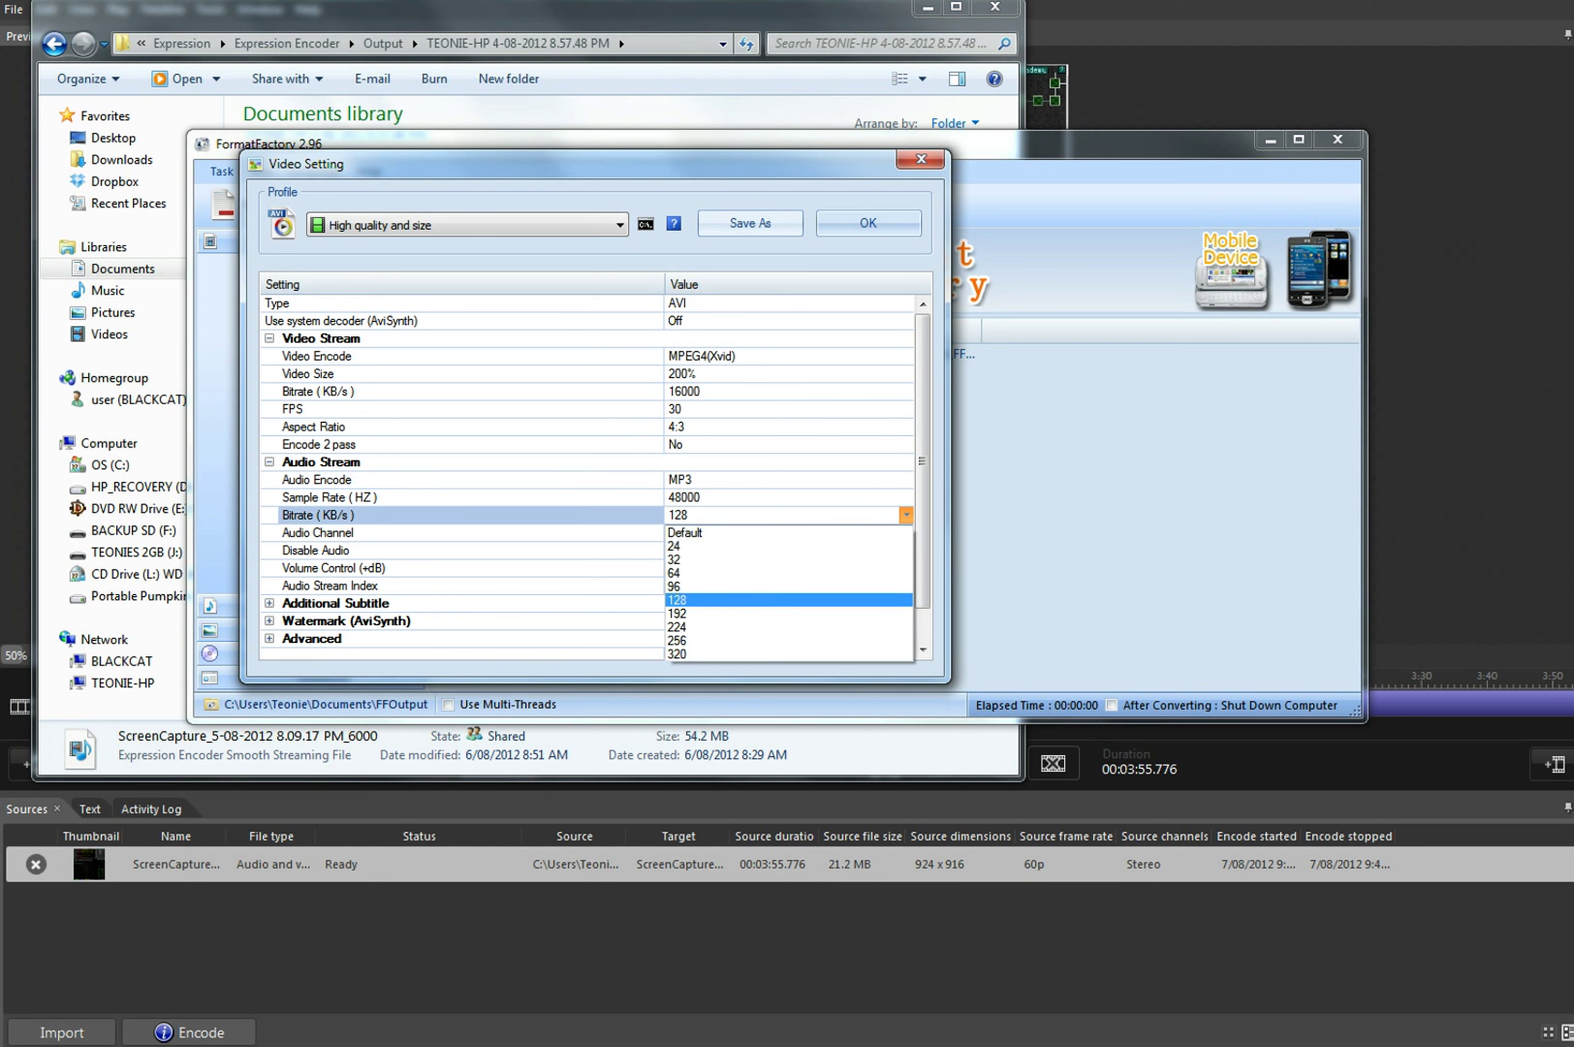
pyautogui.press('Down')
pyautogui.press('Down')
pyautogui.press('Down')
pyautogui.press('Down')
pyautogui.press('Down')
pyautogui.press('Down')
pyautogui.press('Return')
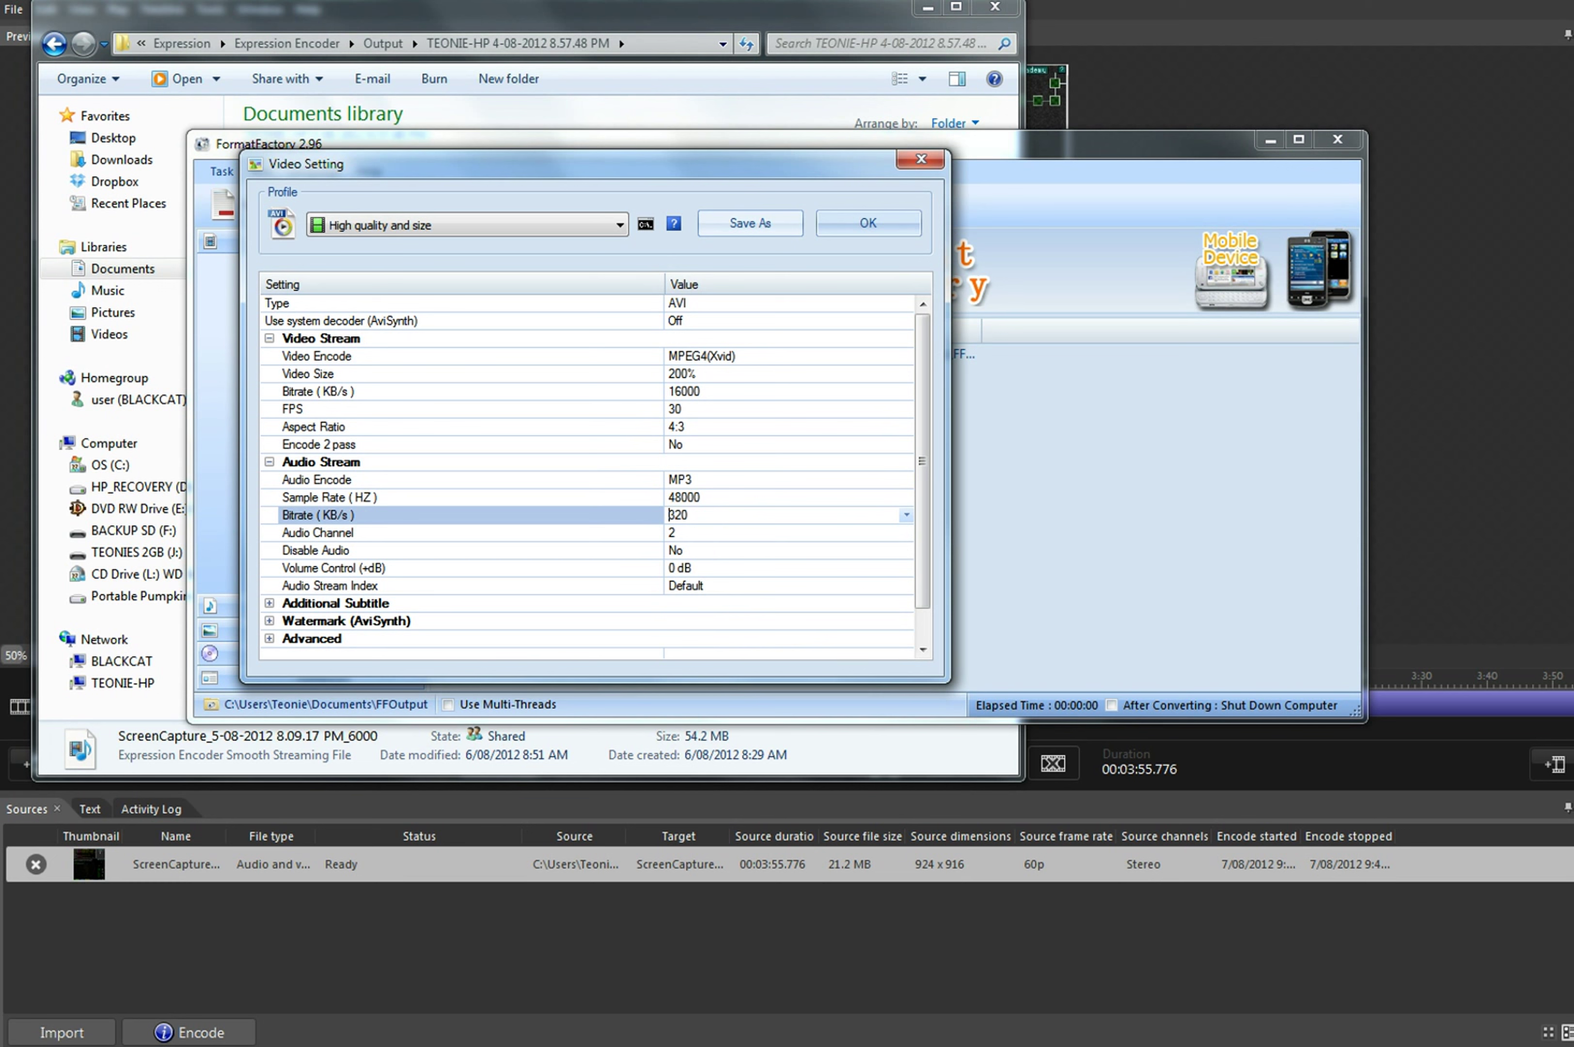
# Accept the video settings with 2 audio channels and start the AVI conversion
pyautogui.click(319, 532)
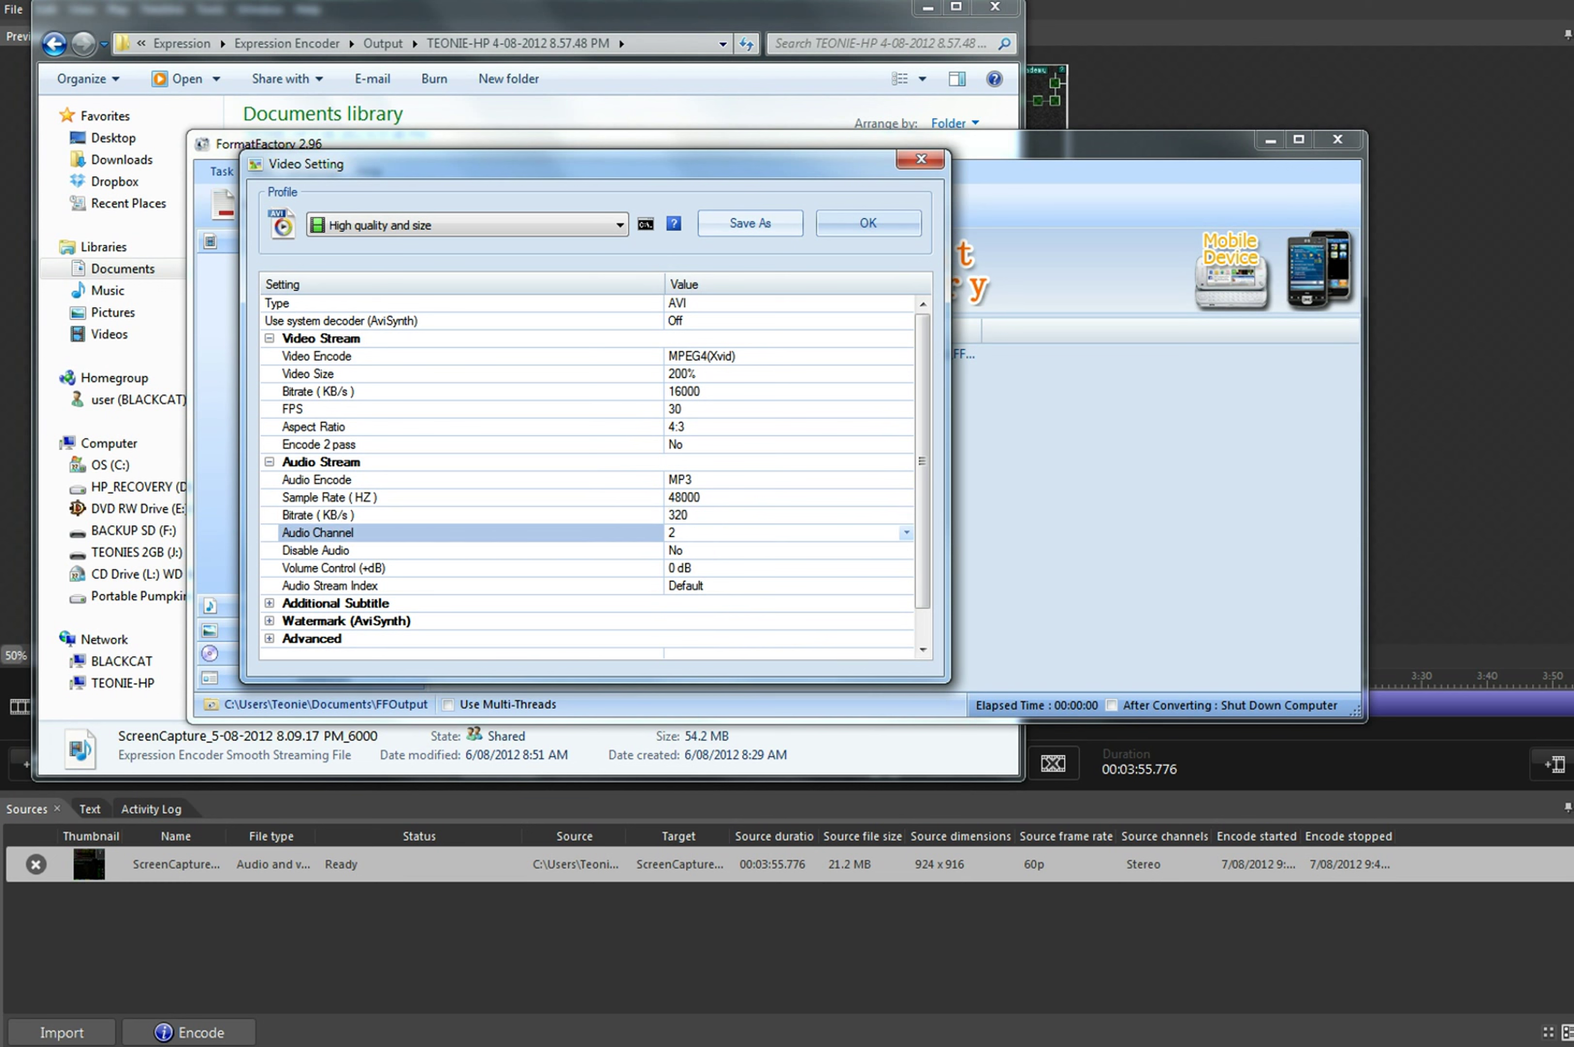
pyautogui.press('Return')
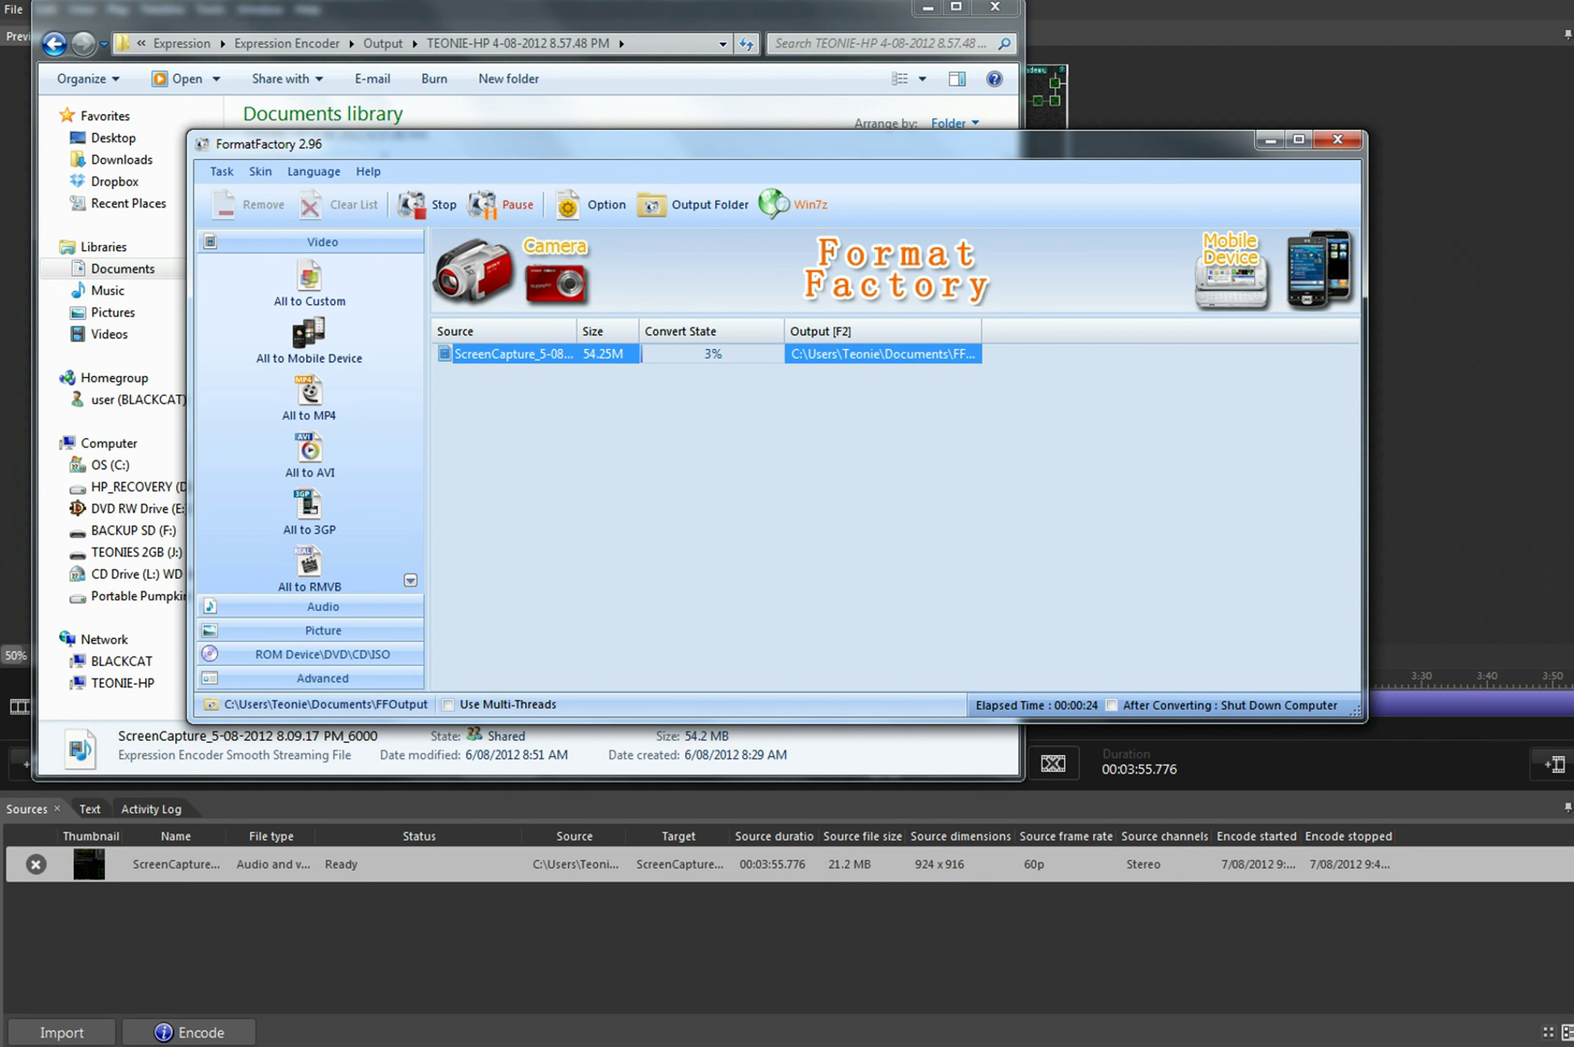
# In Windows Explorer, open the FFOutput folder under Documents, select the Enlisting in the Academy clip, and return to the FormatFactory task
pyautogui.hotkey('alt', 'Tab')
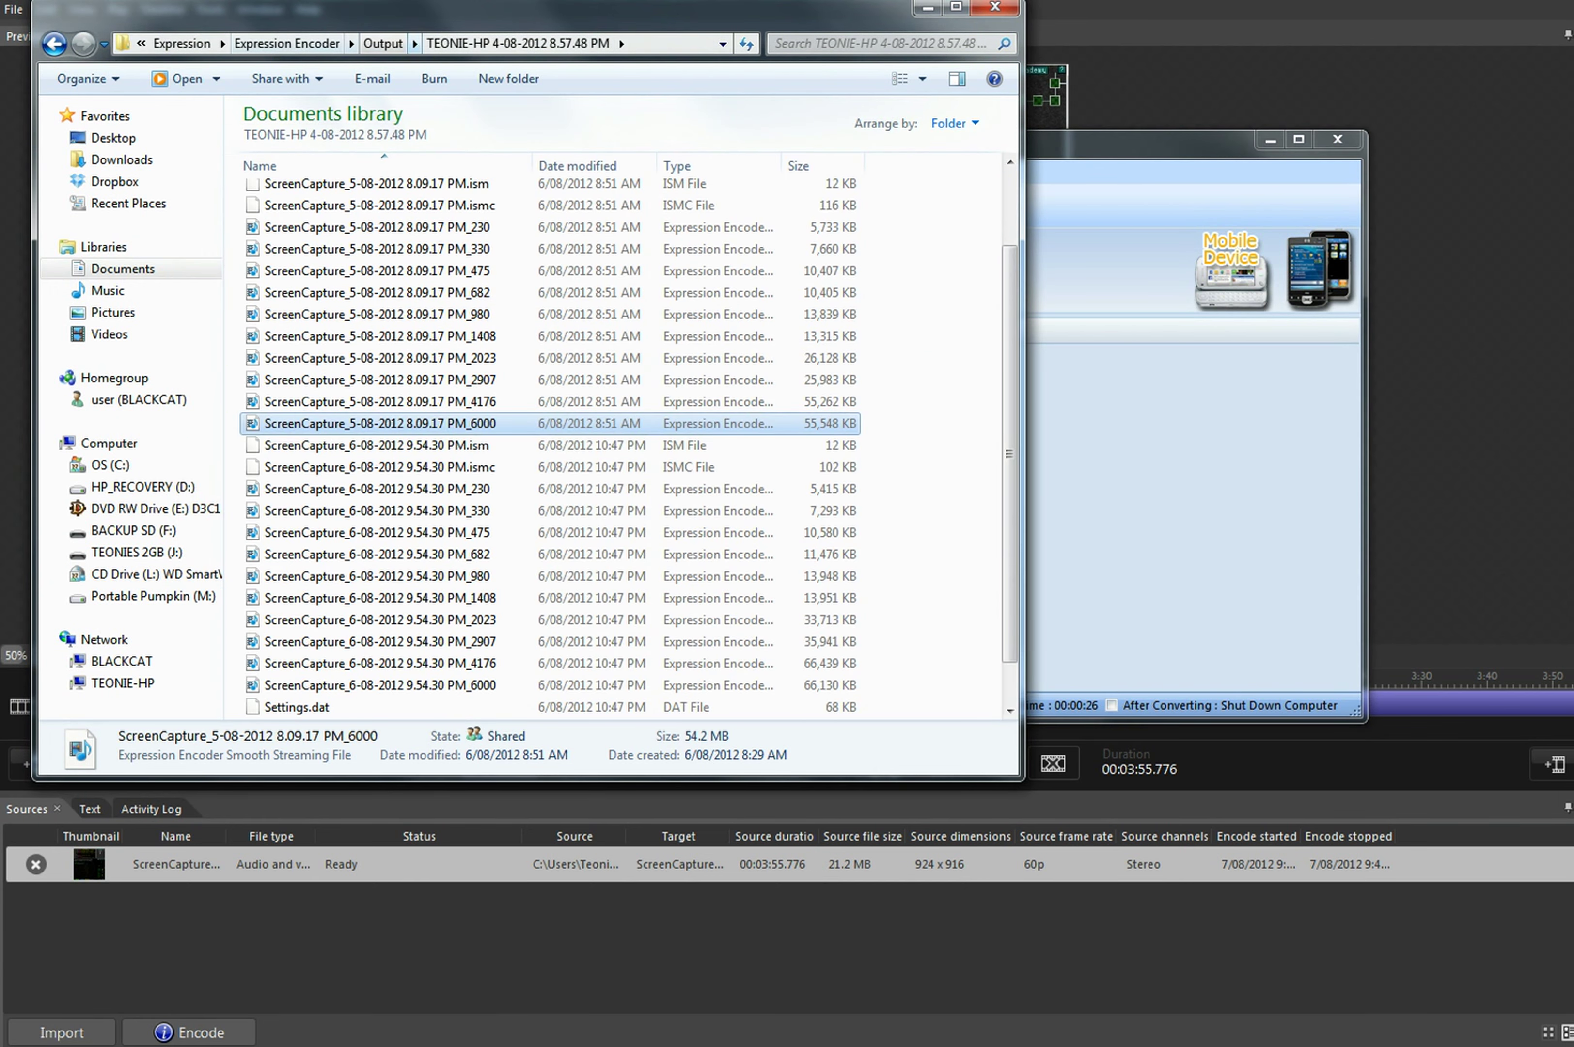
pyautogui.click(182, 43)
pyautogui.click(255, 43)
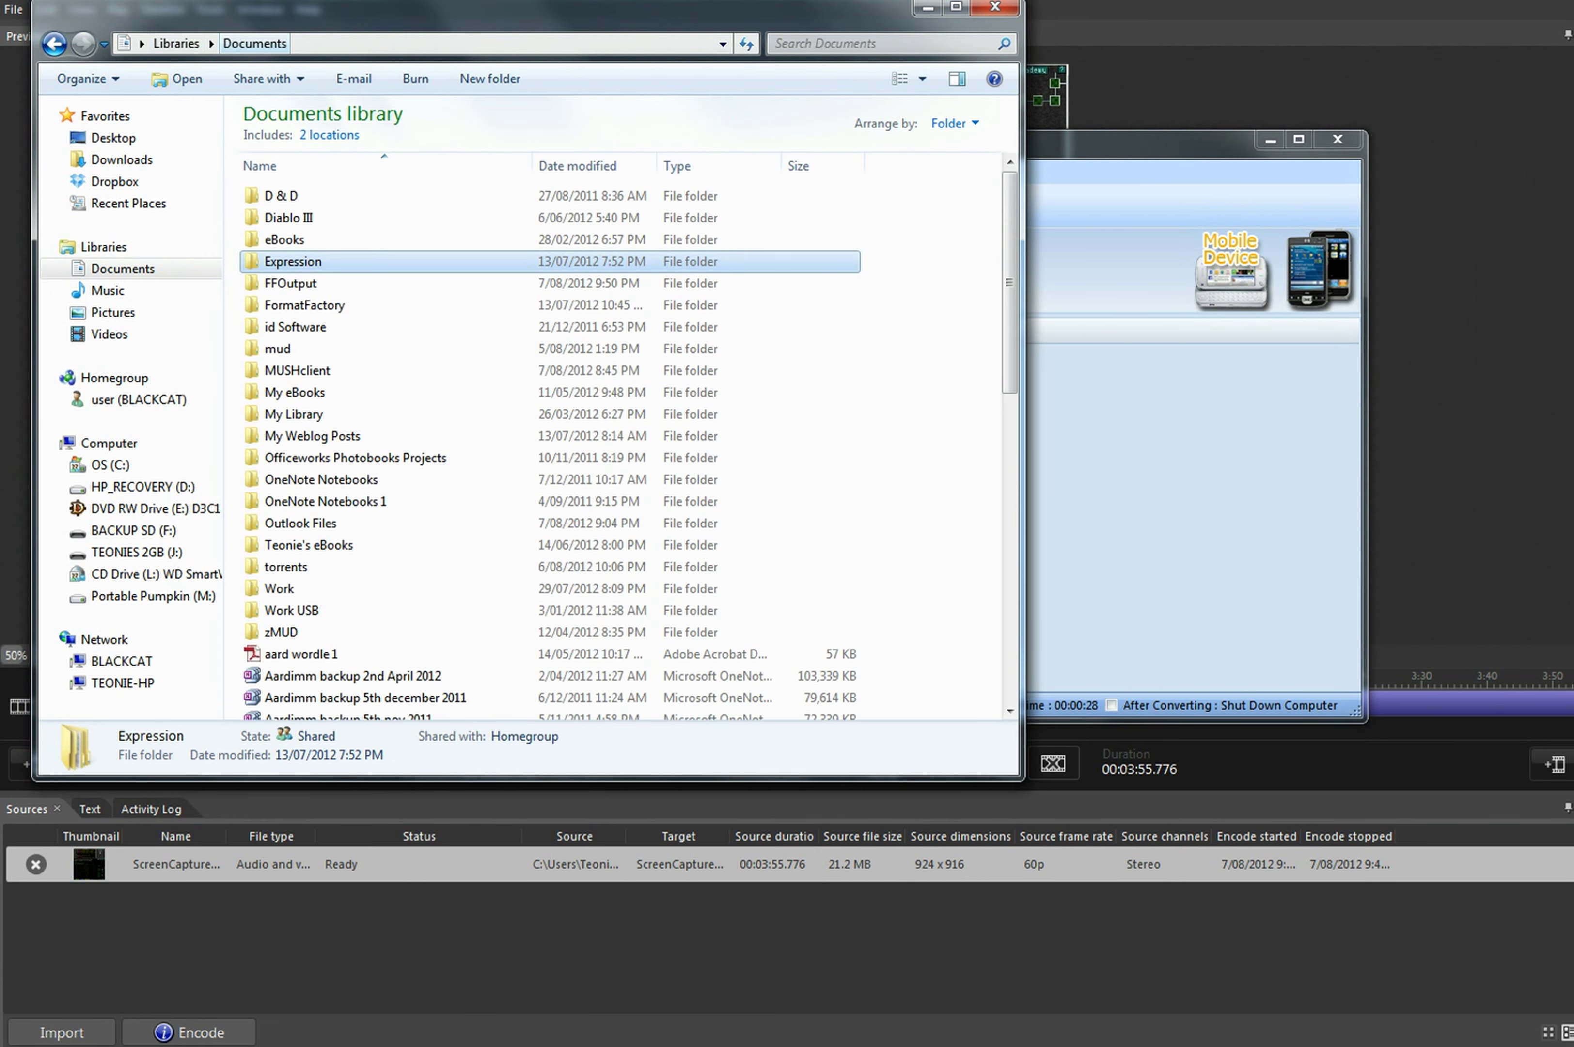
pyautogui.doubleClick(289, 283)
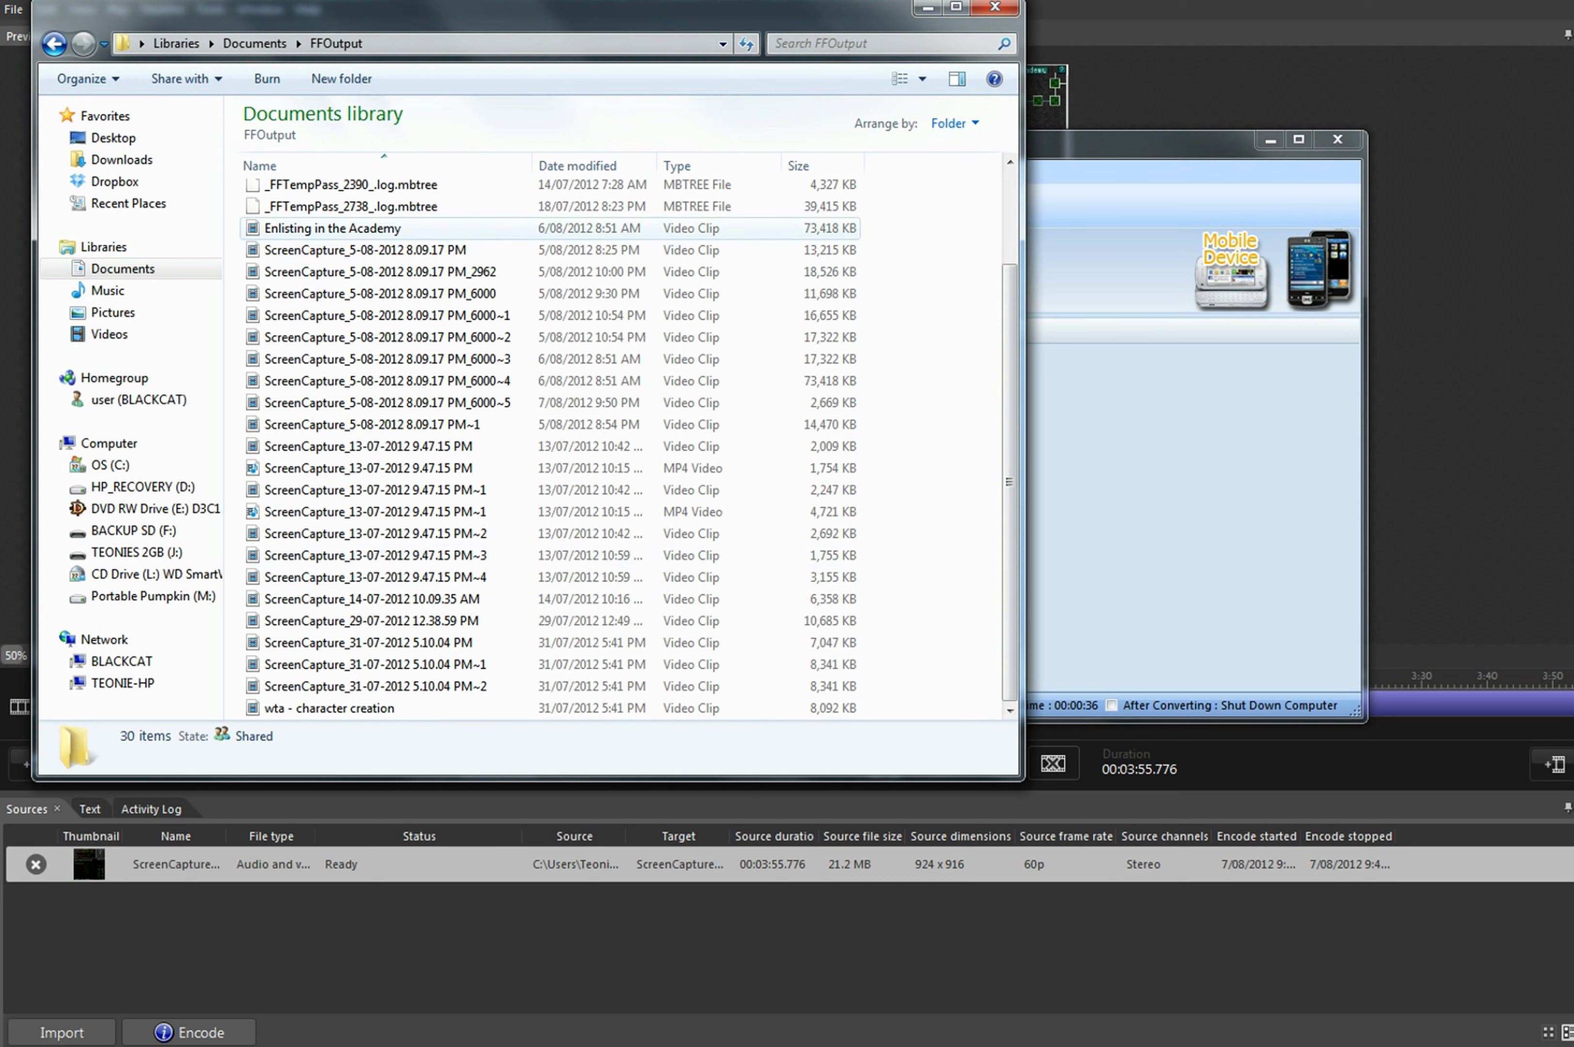
pyautogui.click(331, 227)
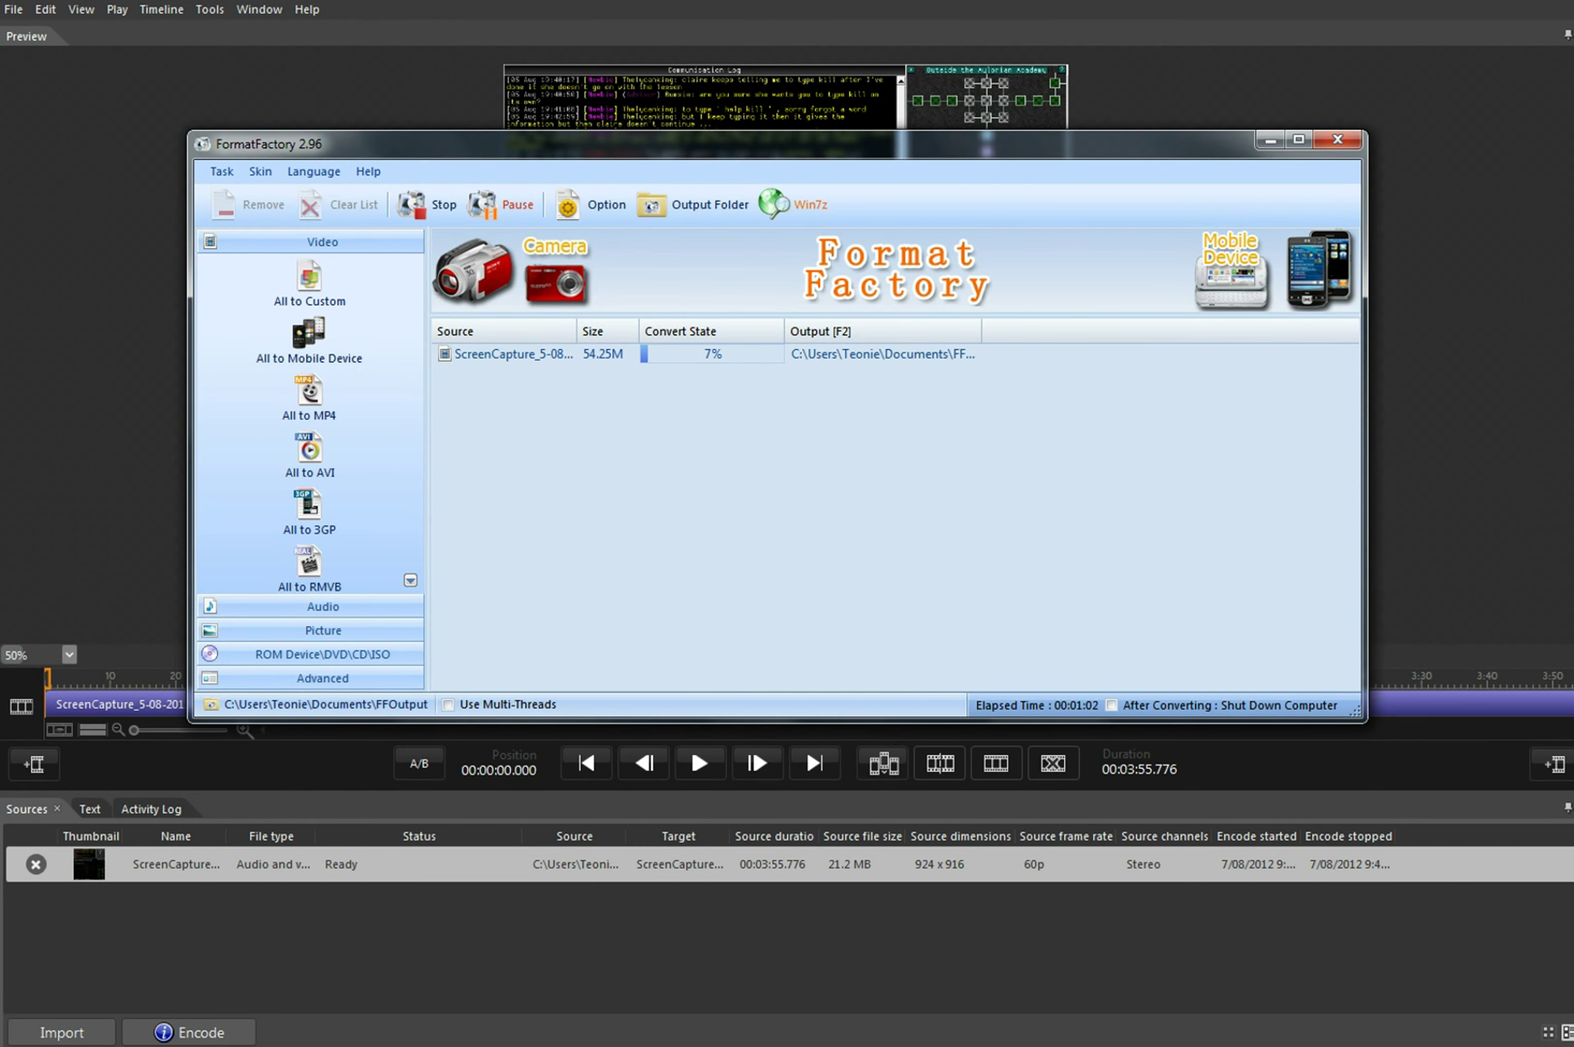
pyautogui.click(508, 353)
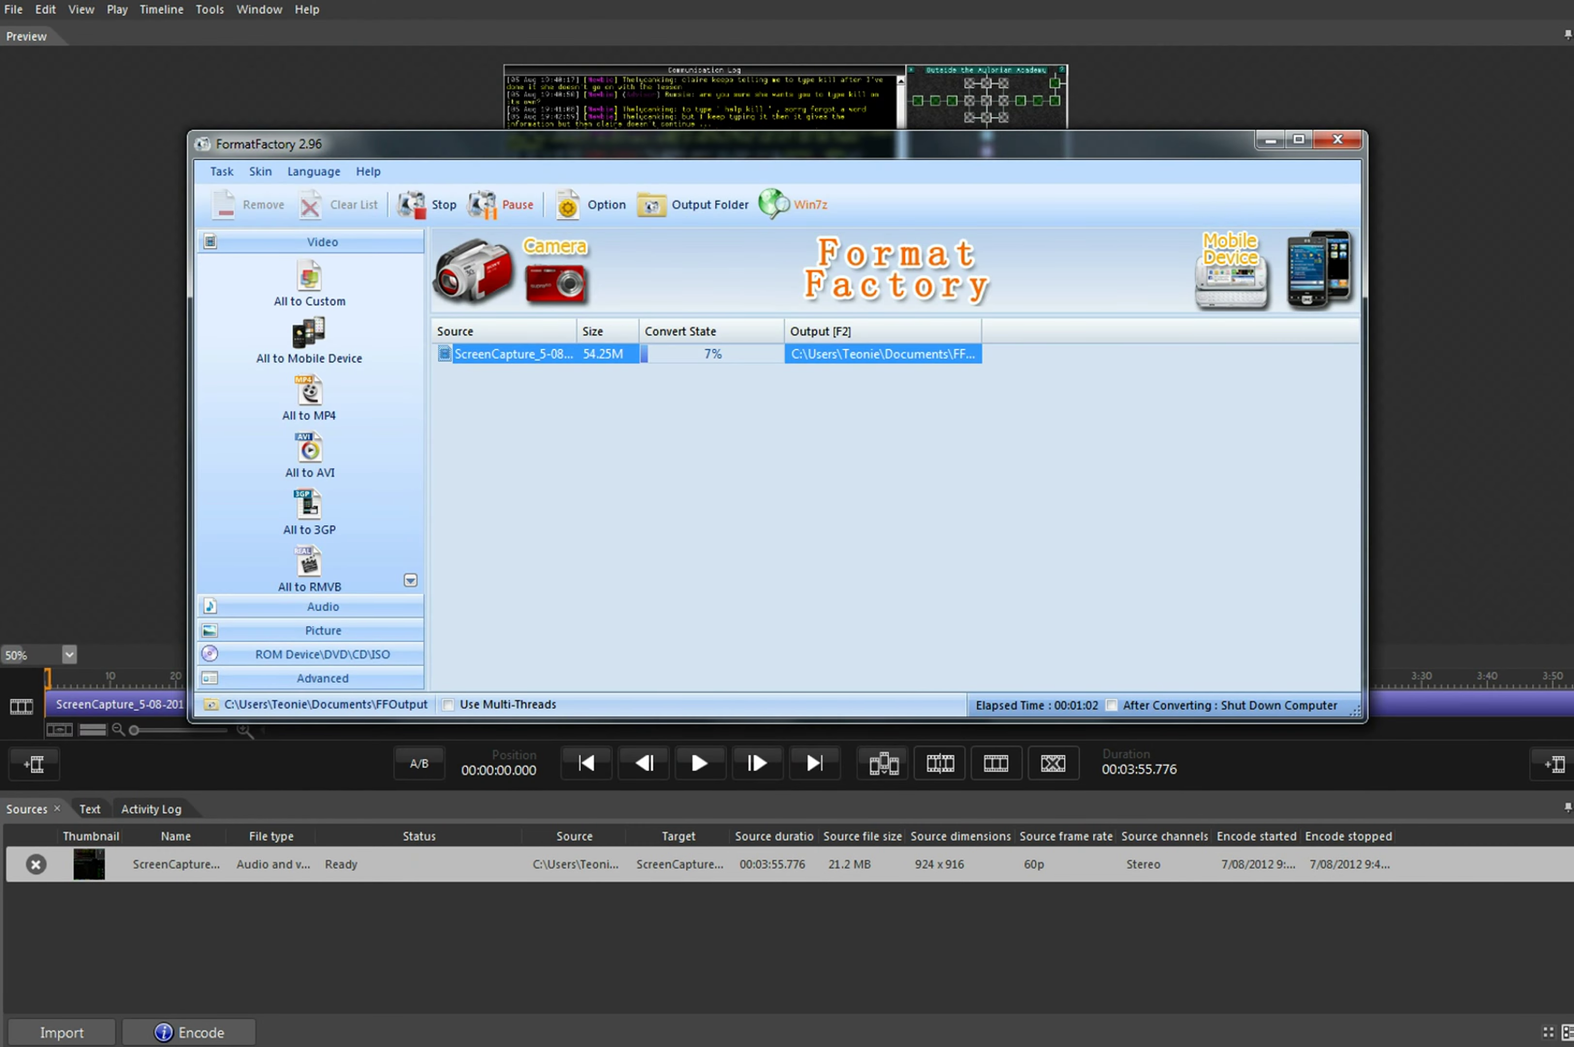